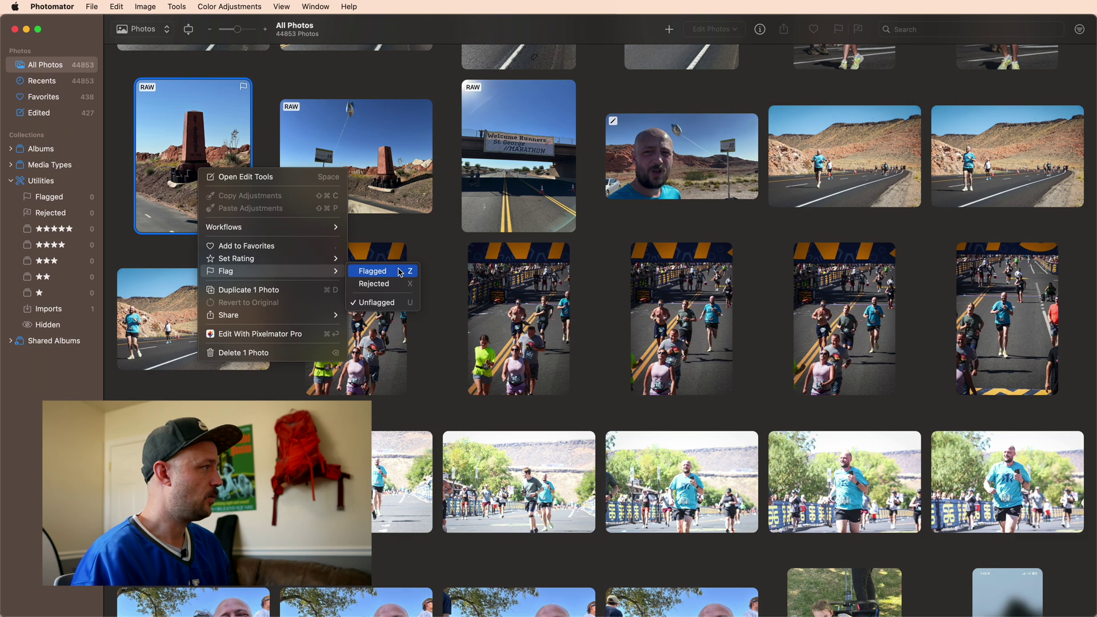
Flag the RAW portrait photo of the stone monument and mark the RAW landscape photo beside it as rejected
left_click(677, 415)
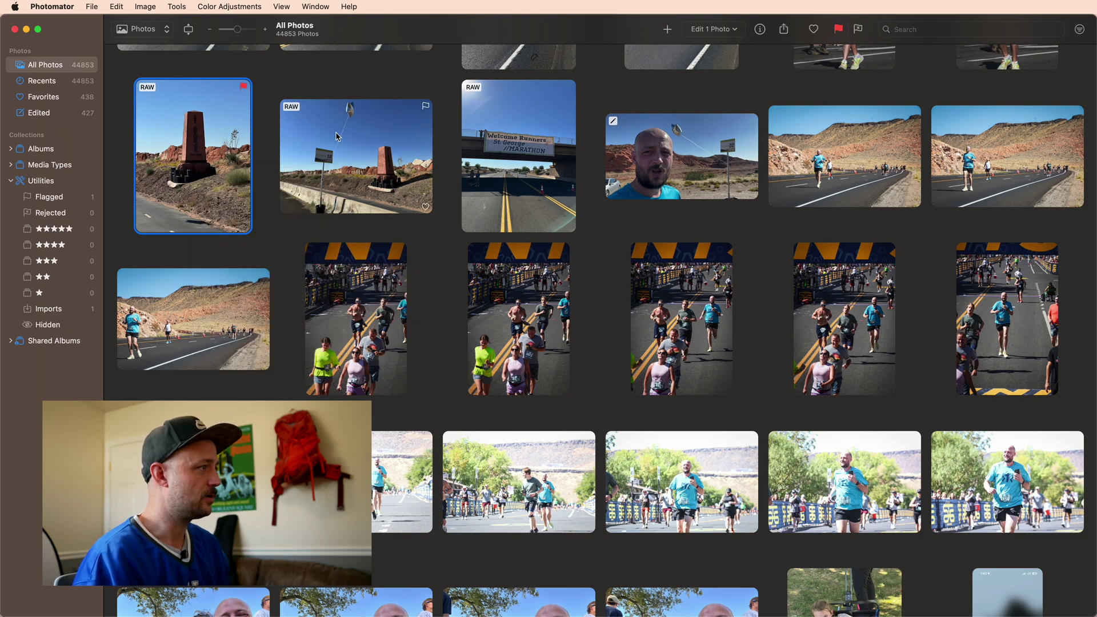
left_click(425, 106)
left_click(420, 120)
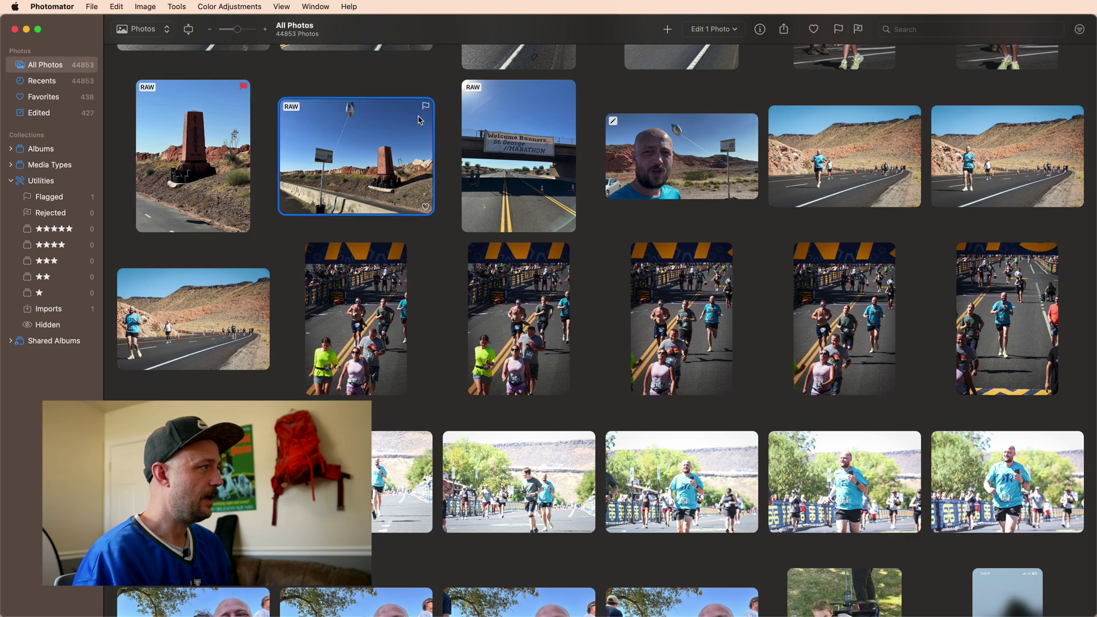
key("x")
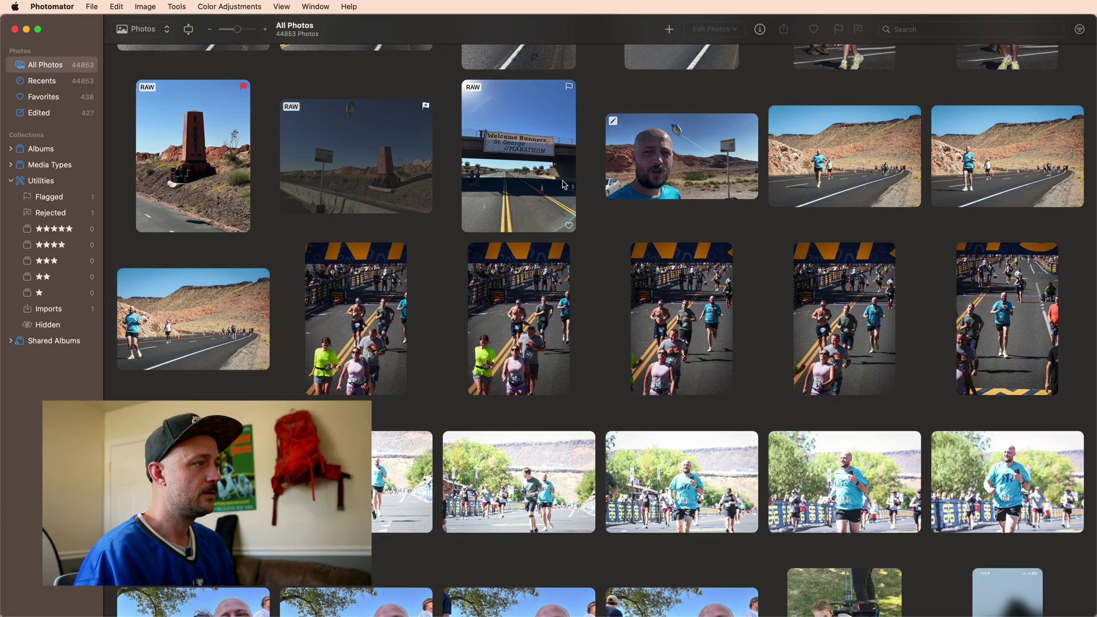
Mark five more photos as rejected together: the roadside selfie, two finish-line shots and two of the bright road-race shots
left_click(702, 160)
left_click(557, 308, "super")
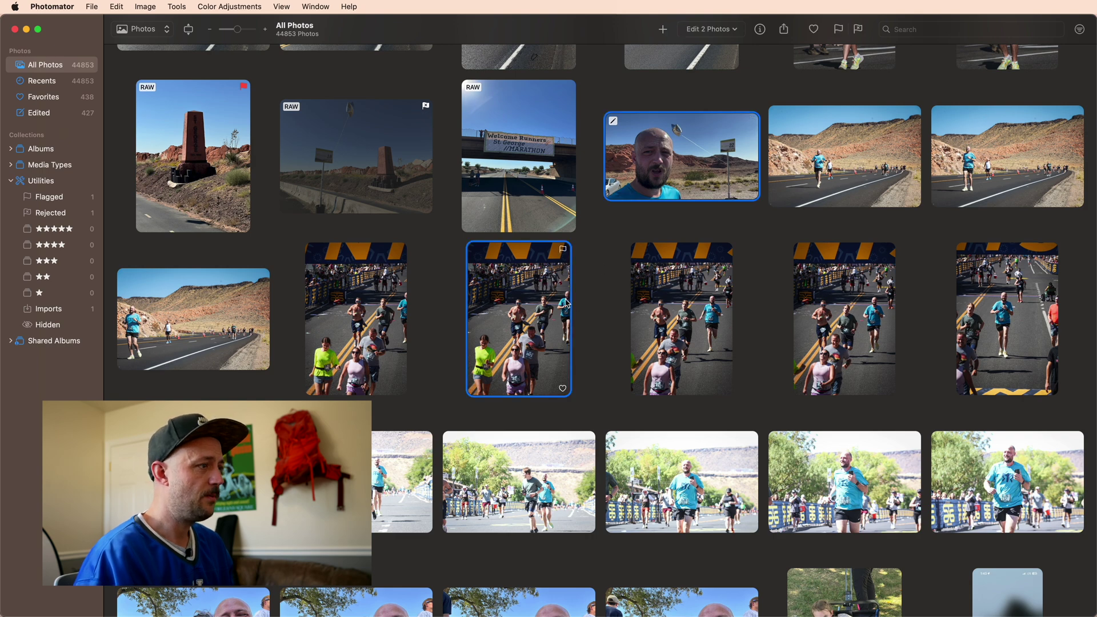
left_click(886, 309, "super")
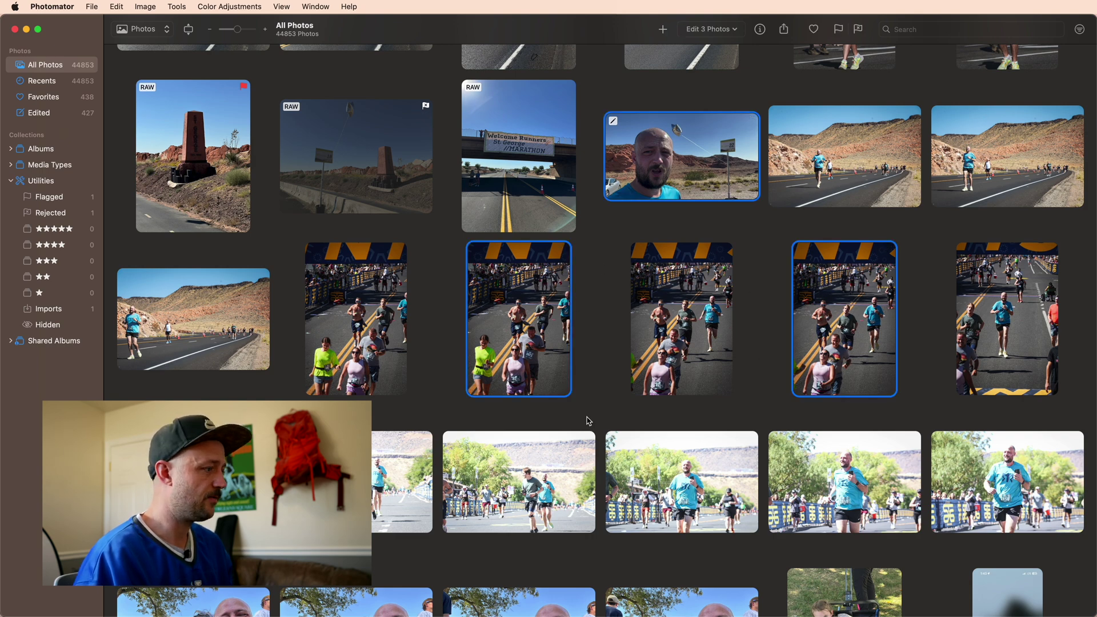
left_click(379, 484, "super")
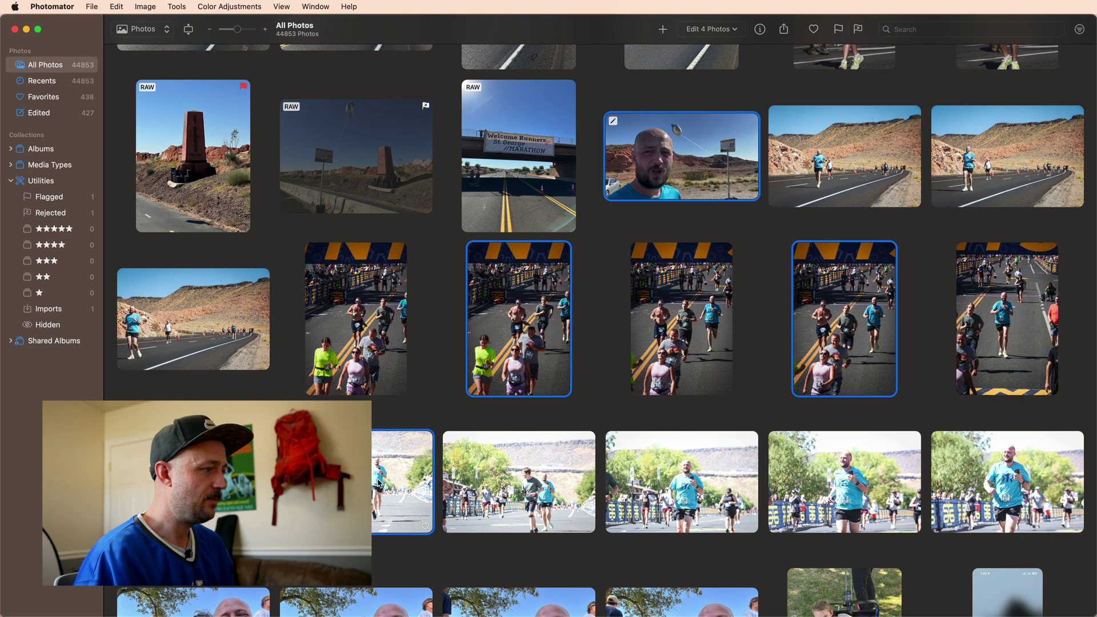
left_click(859, 479, "super")
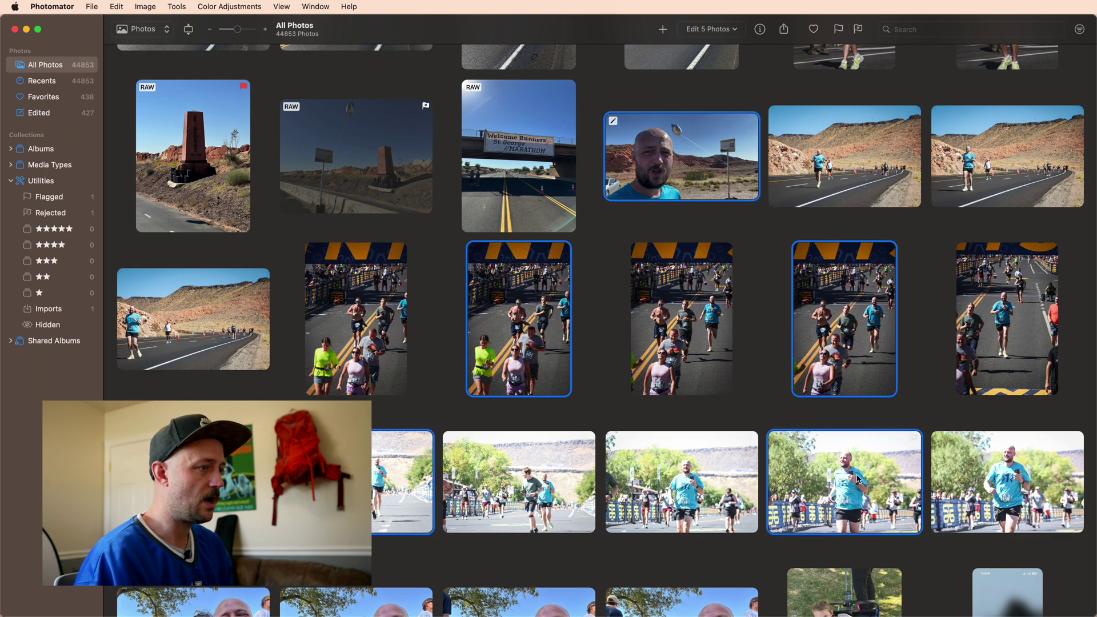
key("x")
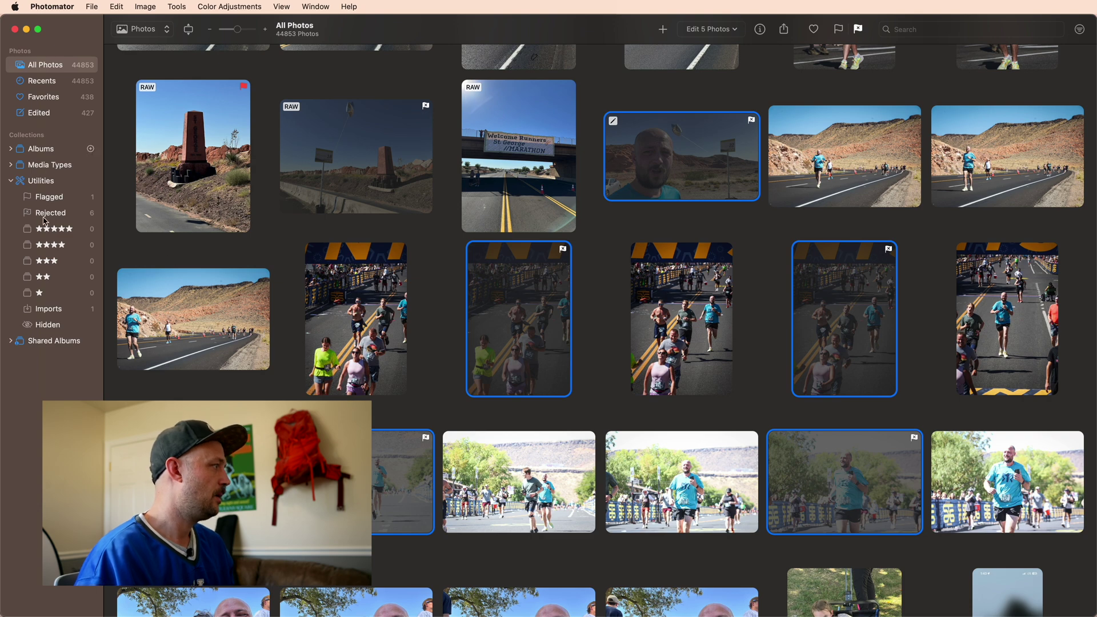
Select all six photos in the Rejected album and remove them from that album without deleting them from the library
left_click(48, 213)
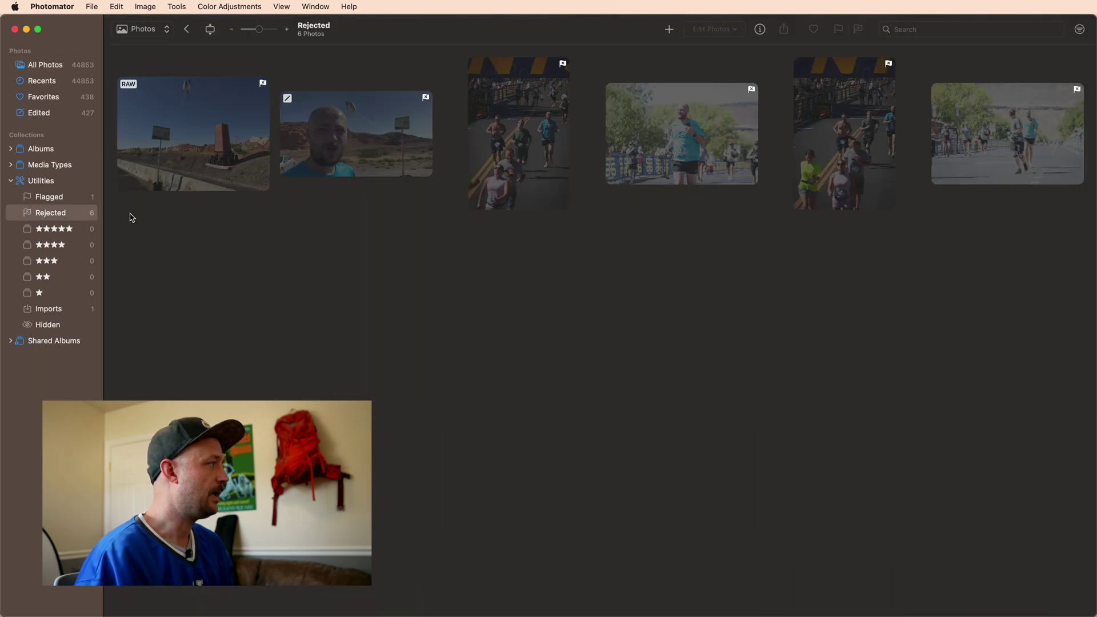
left_click(117, 6)
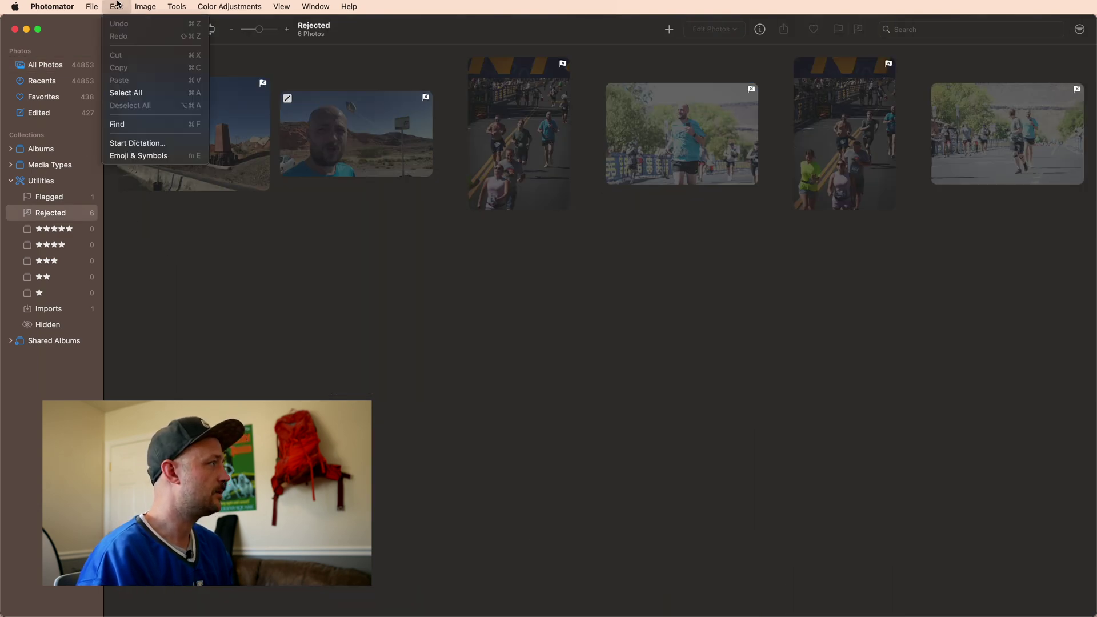
left_click(140, 93)
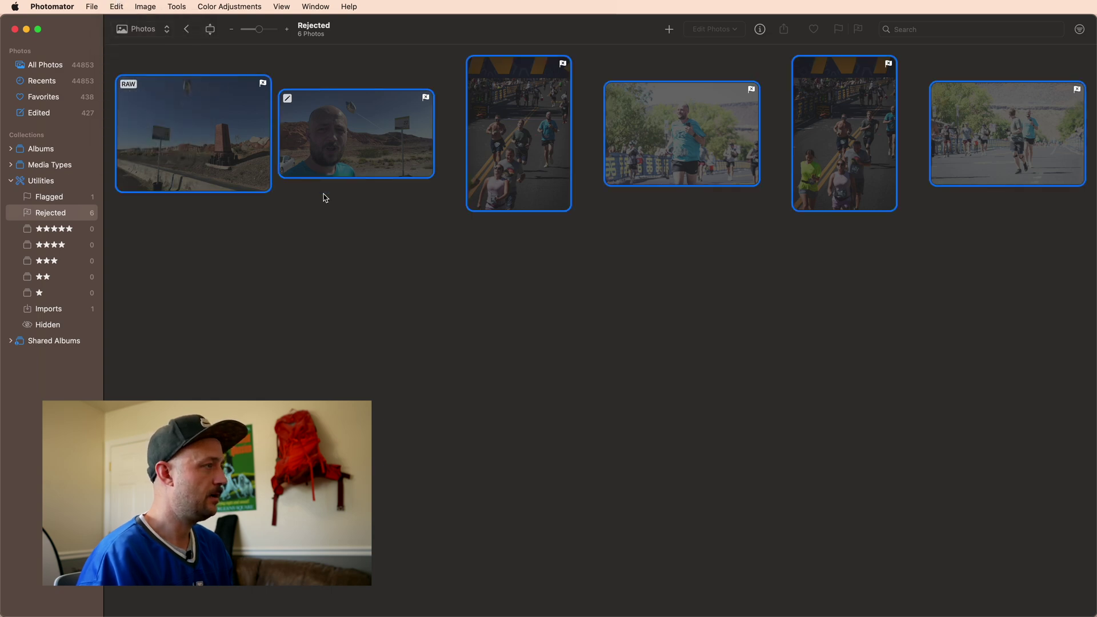
right_click(328, 165)
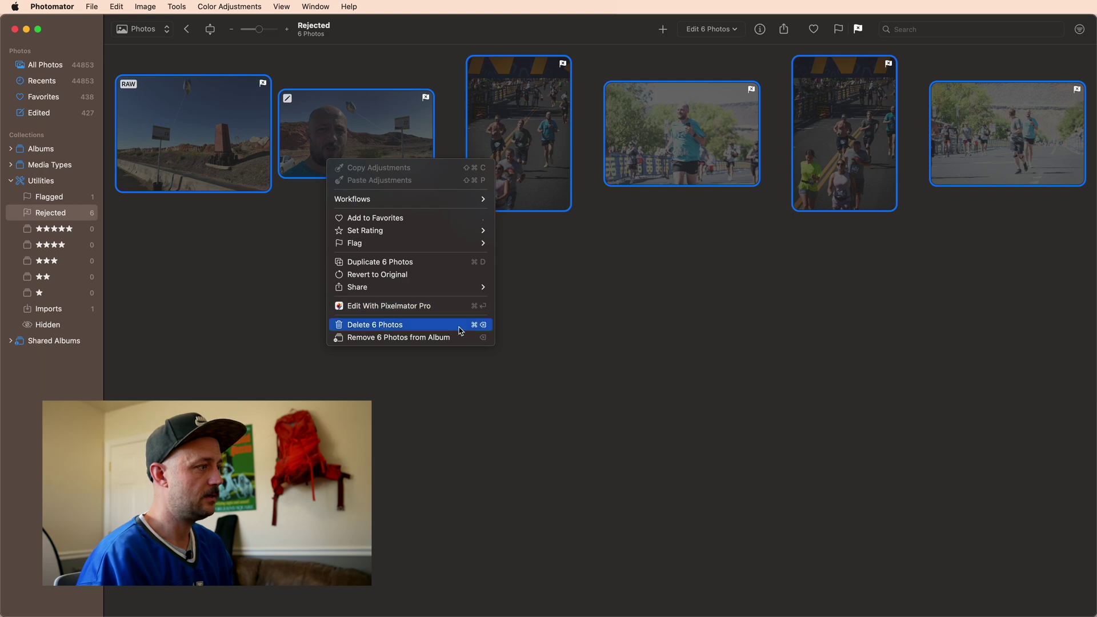
left_click(449, 338)
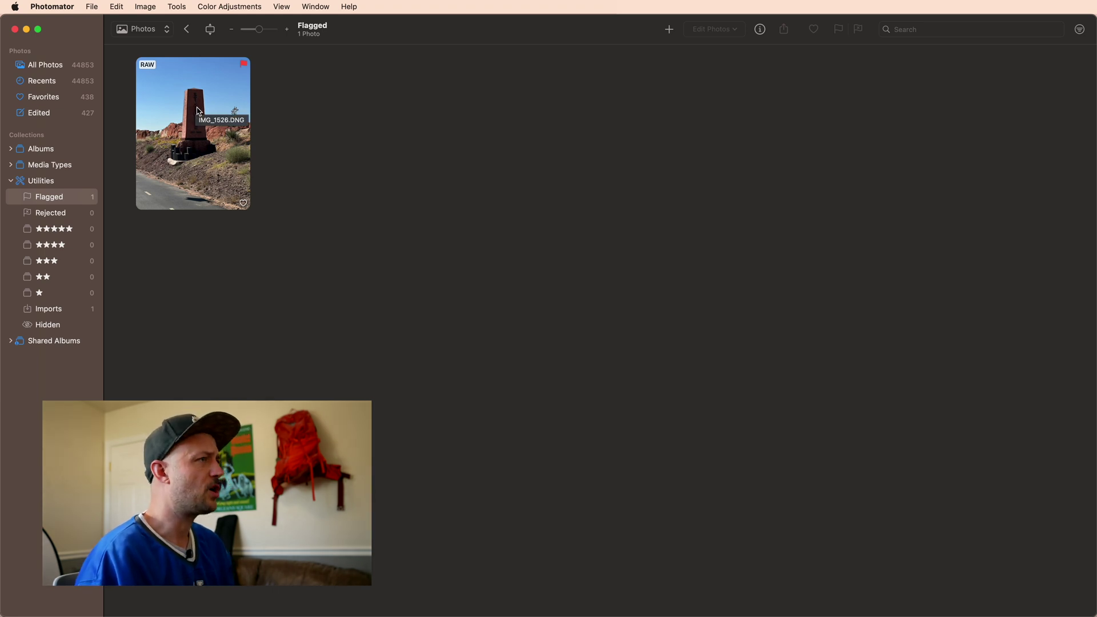
Look at the editing options offered for the flagged monument photo, leaving the photo unedited
left_click(198, 111)
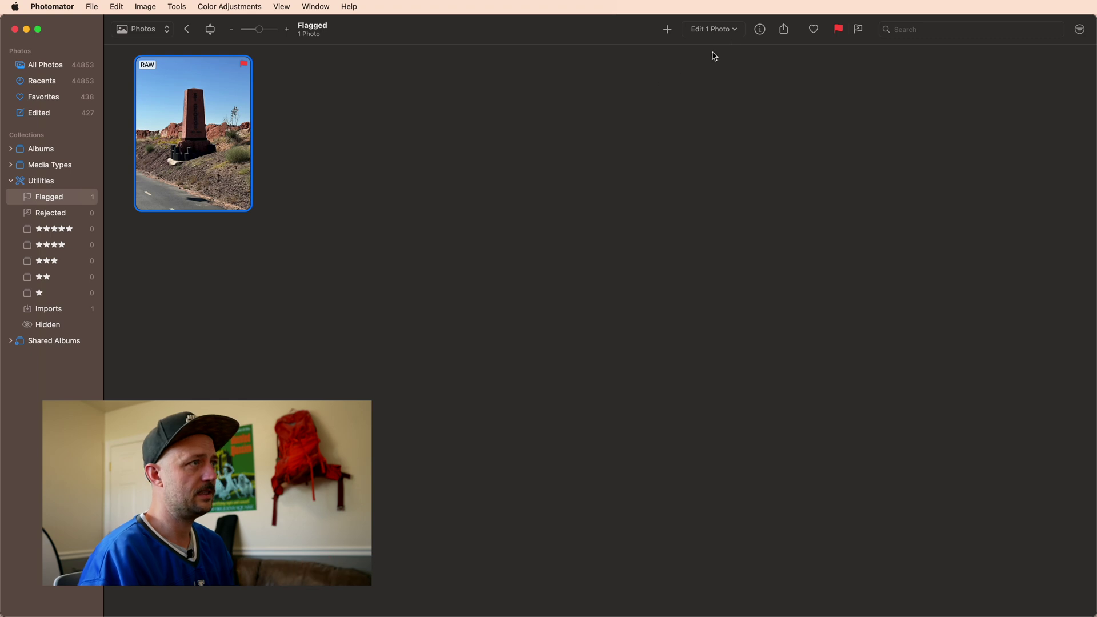
left_click(737, 31)
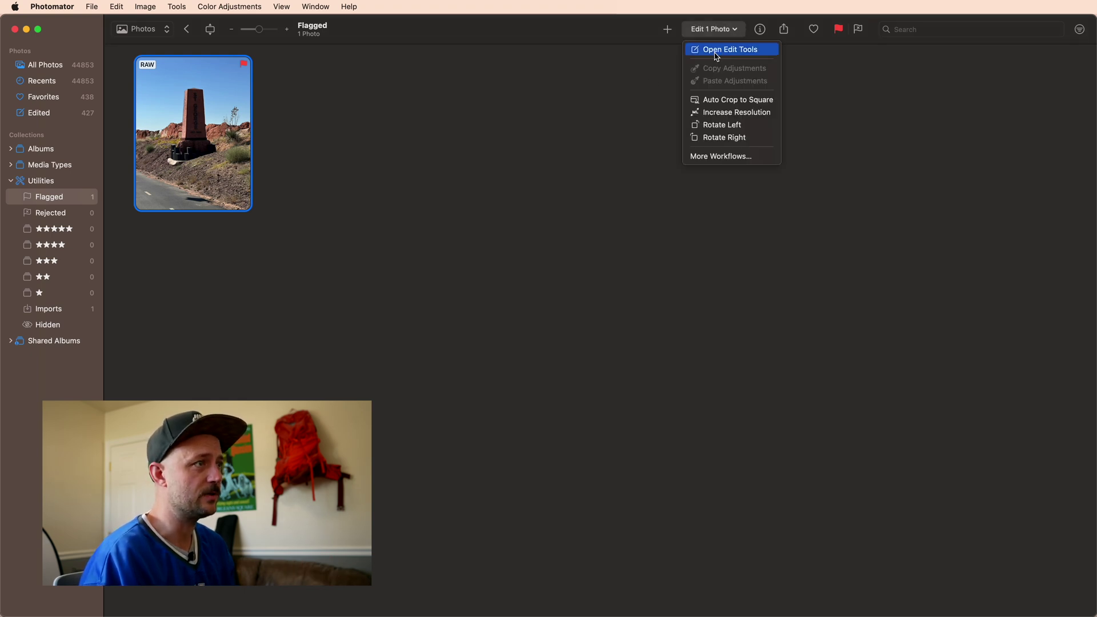
left_click(609, 80)
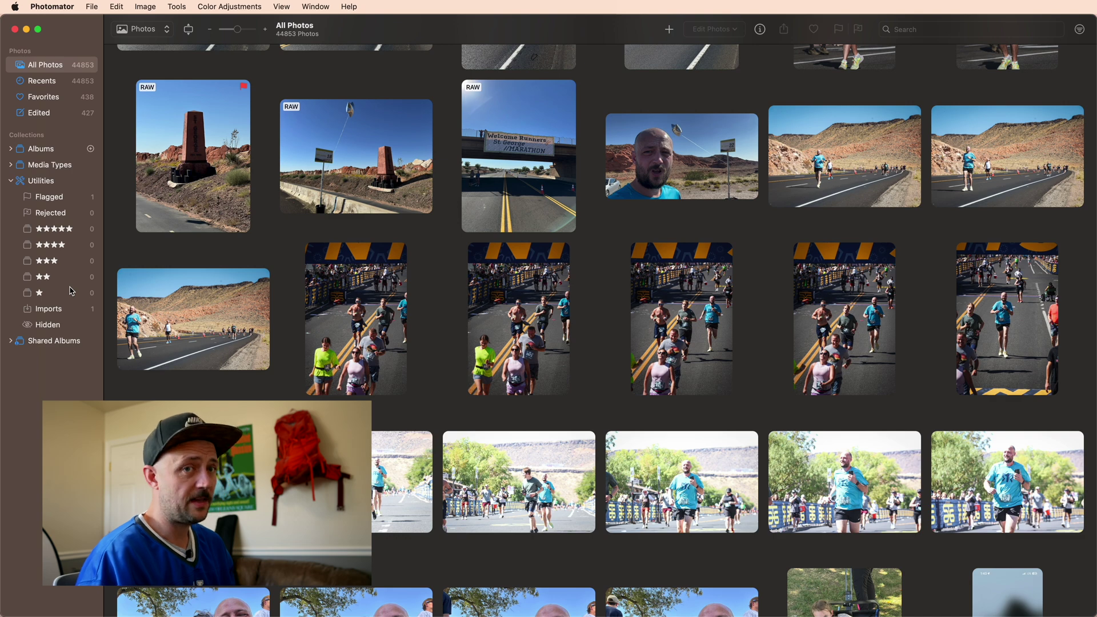
Check the five-star album, then rate the first two finish-line photos in All Photos one star each
left_click(67, 232)
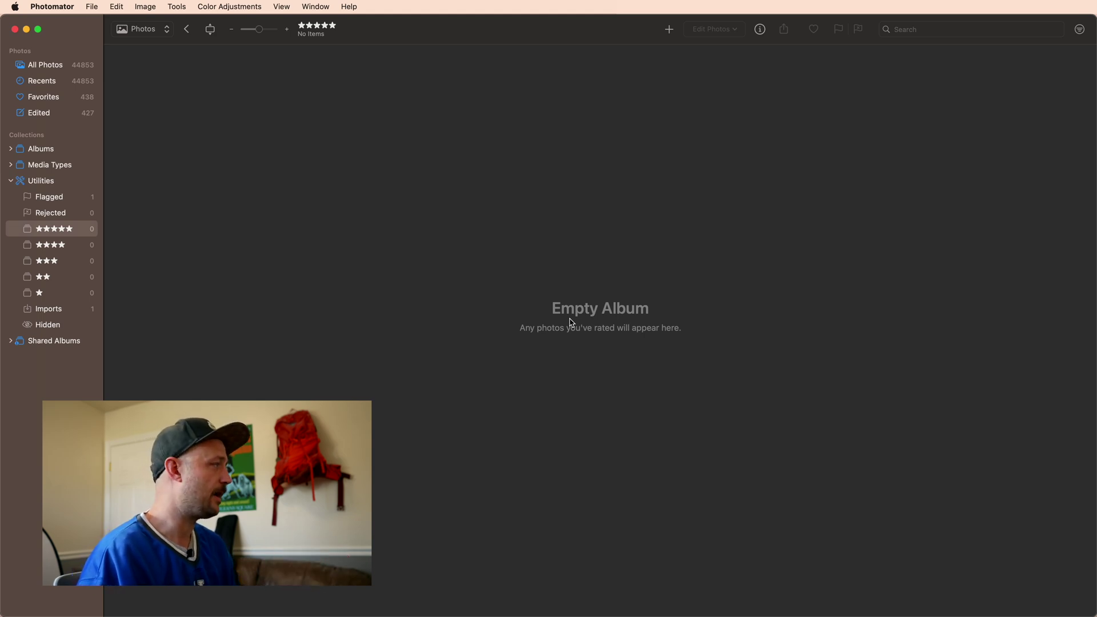
left_click(48, 71)
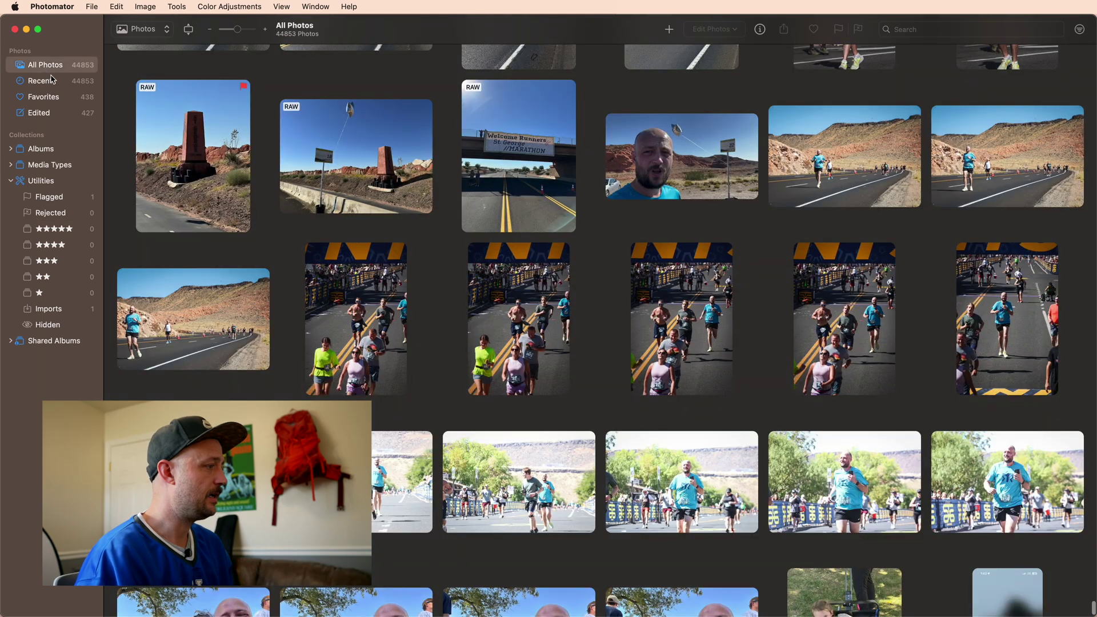
right_click(393, 296)
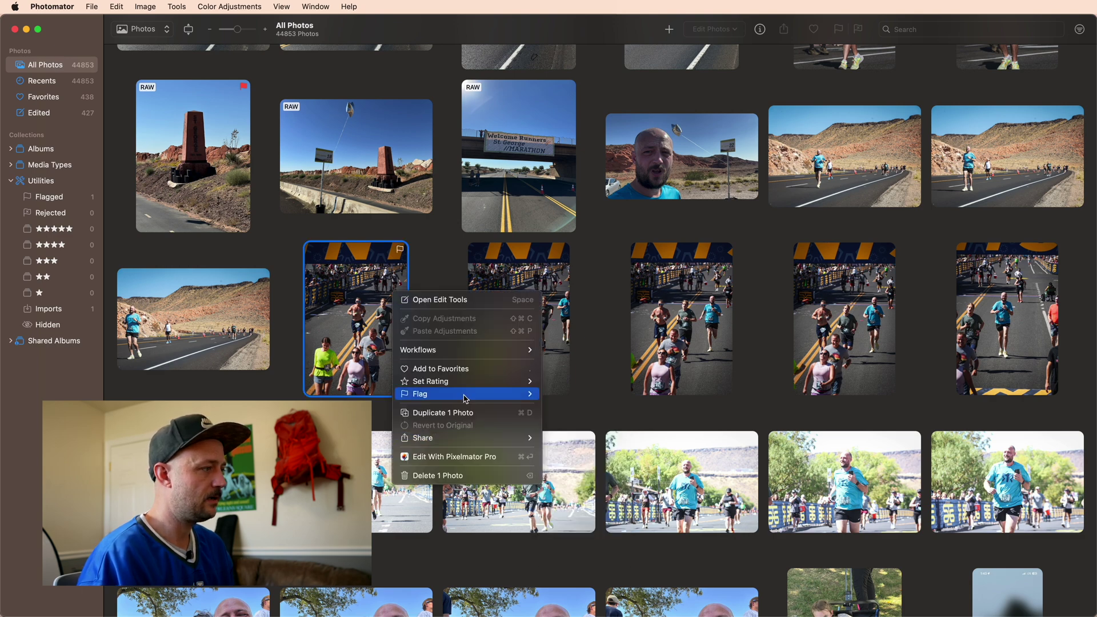
mouse_move(466, 387)
left_click(561, 432)
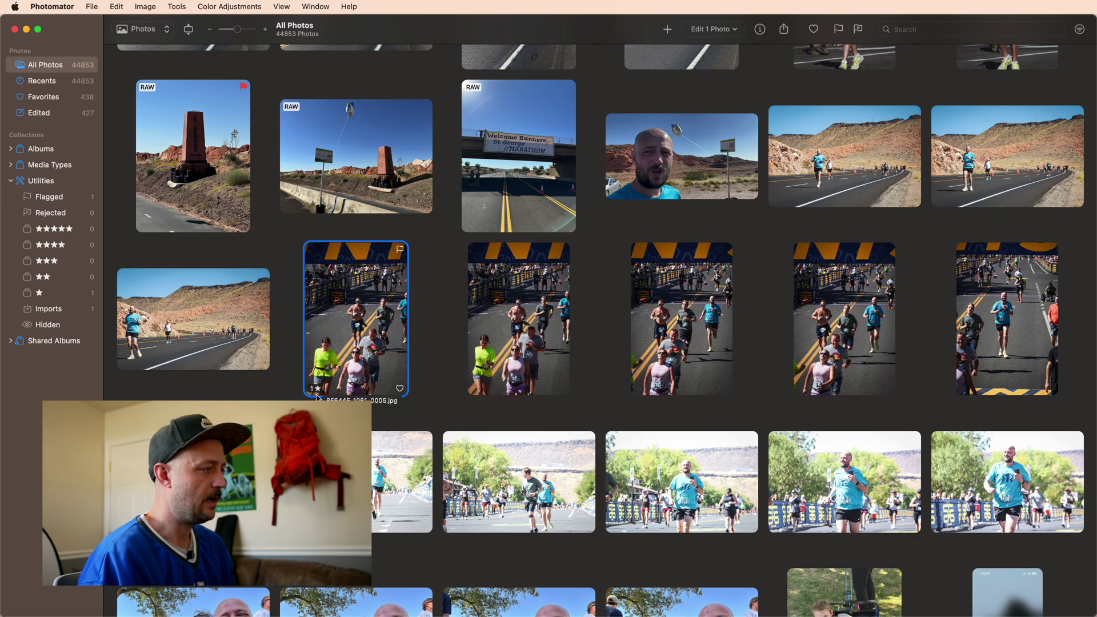
left_click(526, 346)
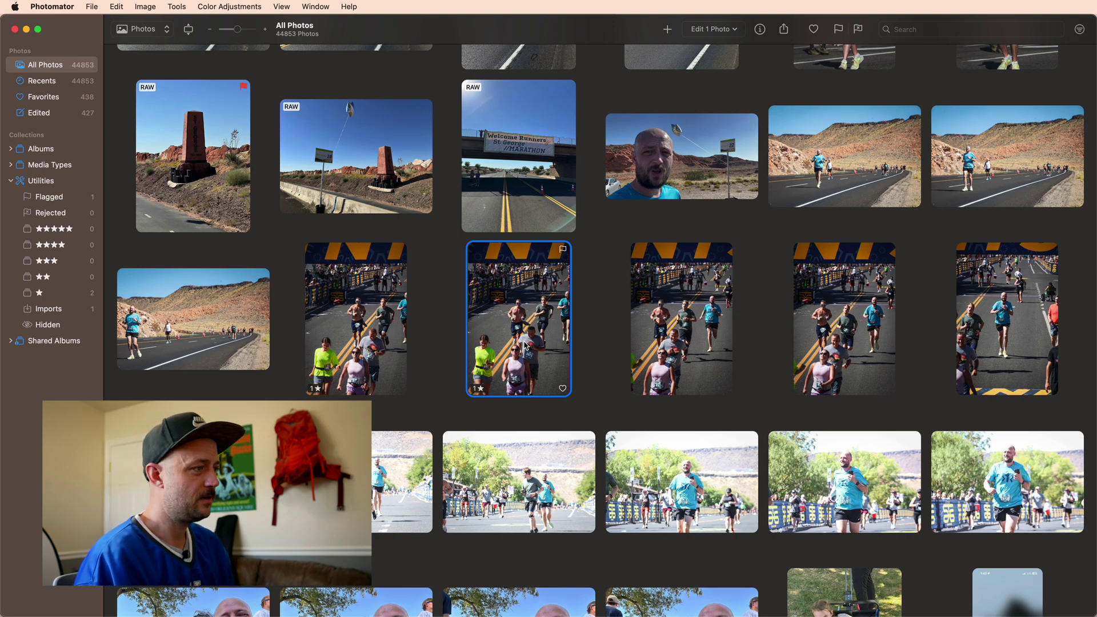
Rate the third and fourth finish-line photos two stars each
left_click(666, 327)
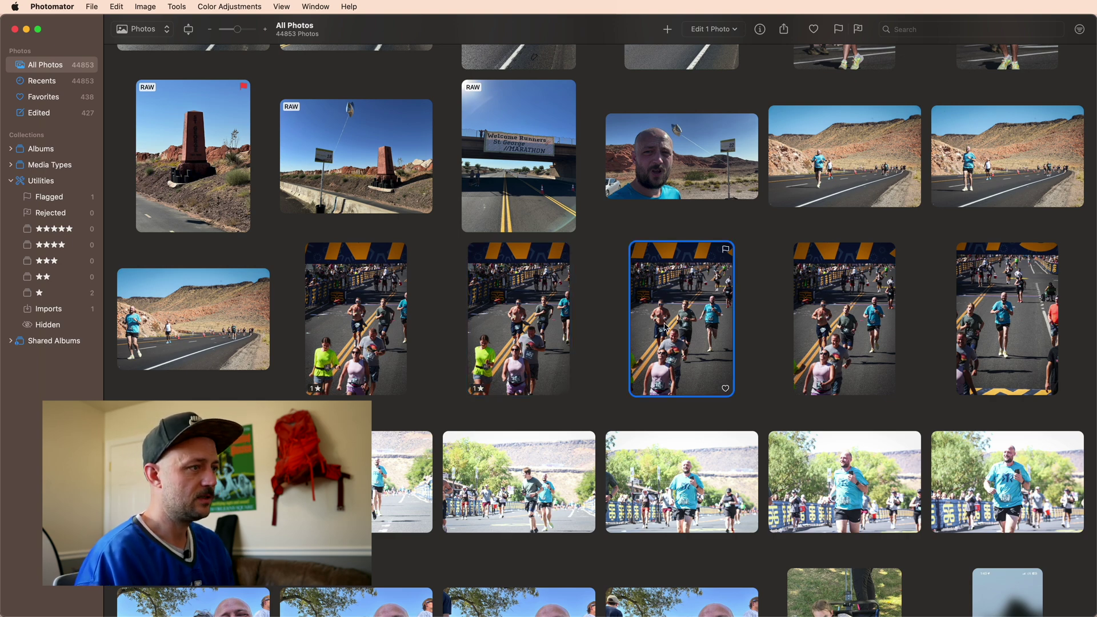
left_click(848, 318)
key("2")
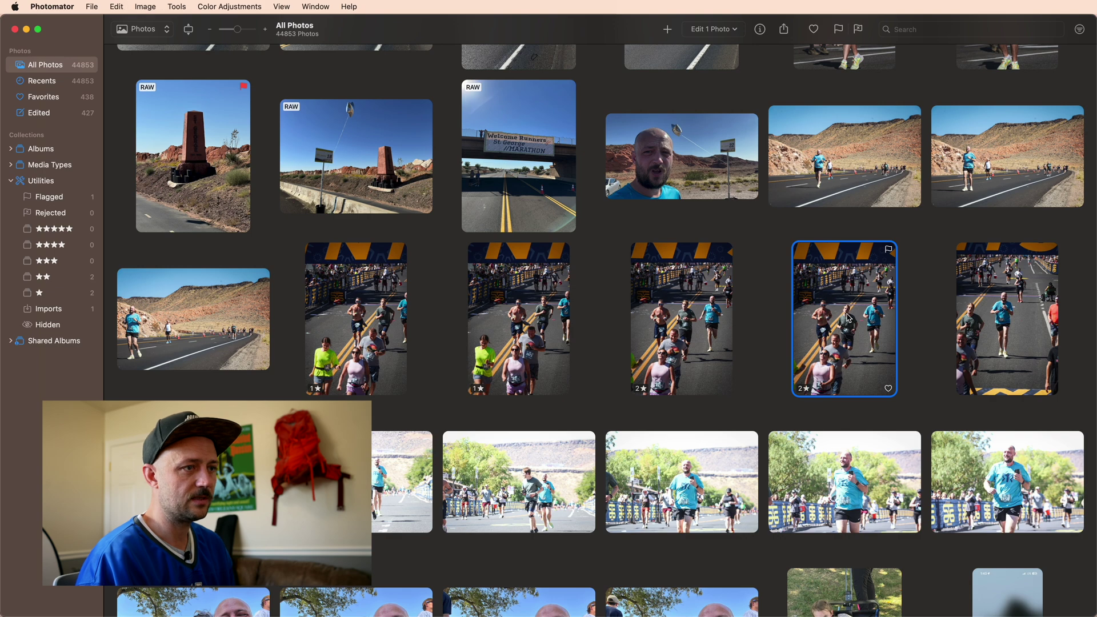
Rate the fifth finish-line photo and the one following it five stars, and the next road-race photo four stars
left_click(995, 318)
key("5")
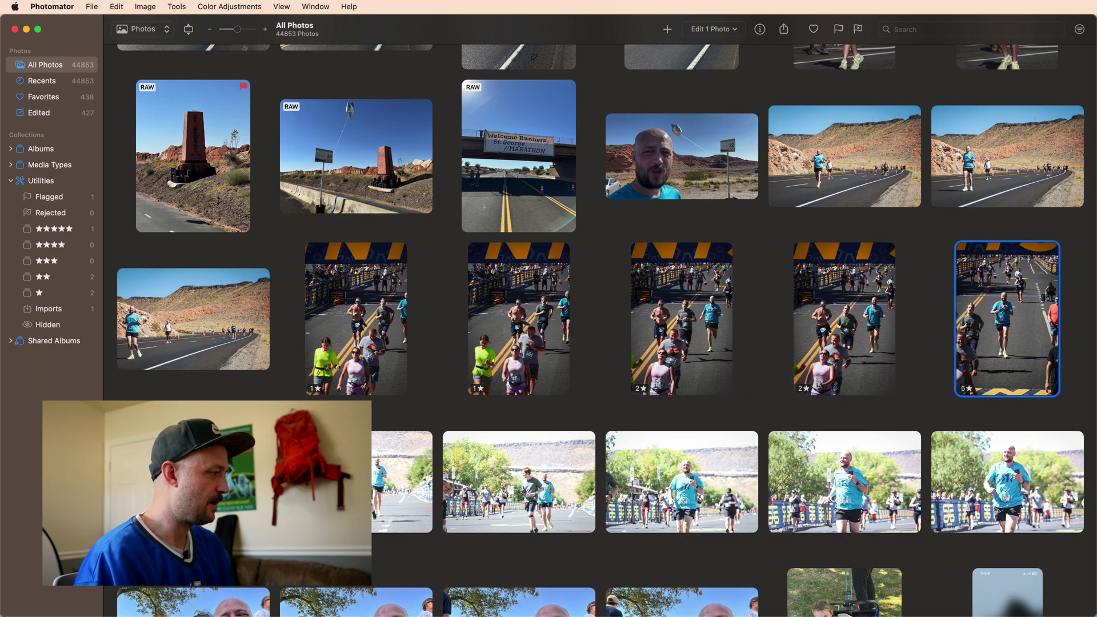
key("Escape")
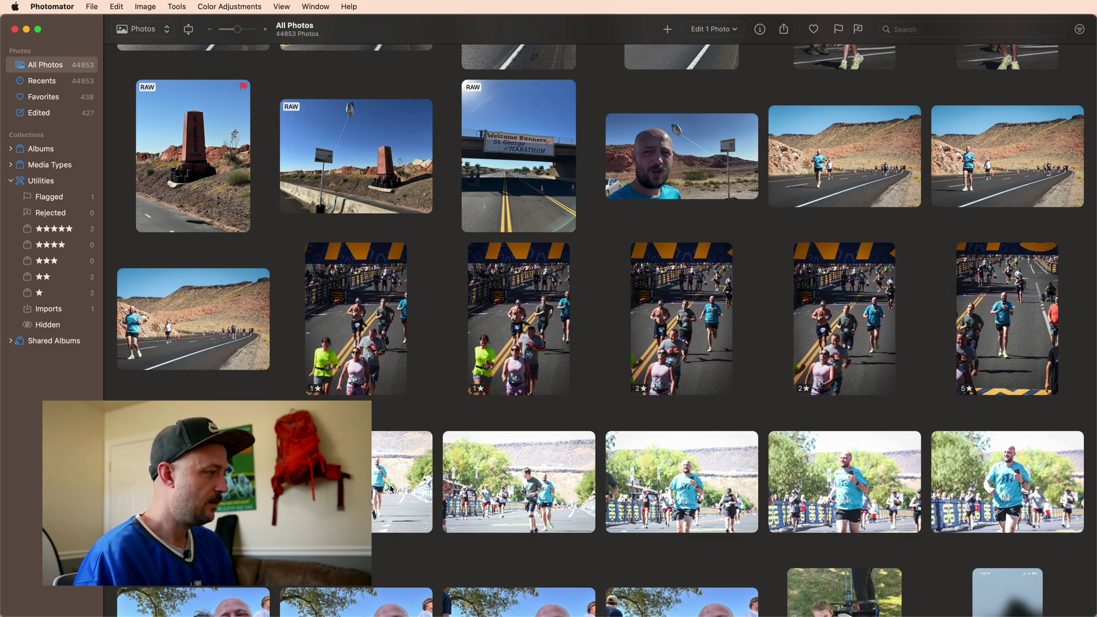
left_click(392, 489)
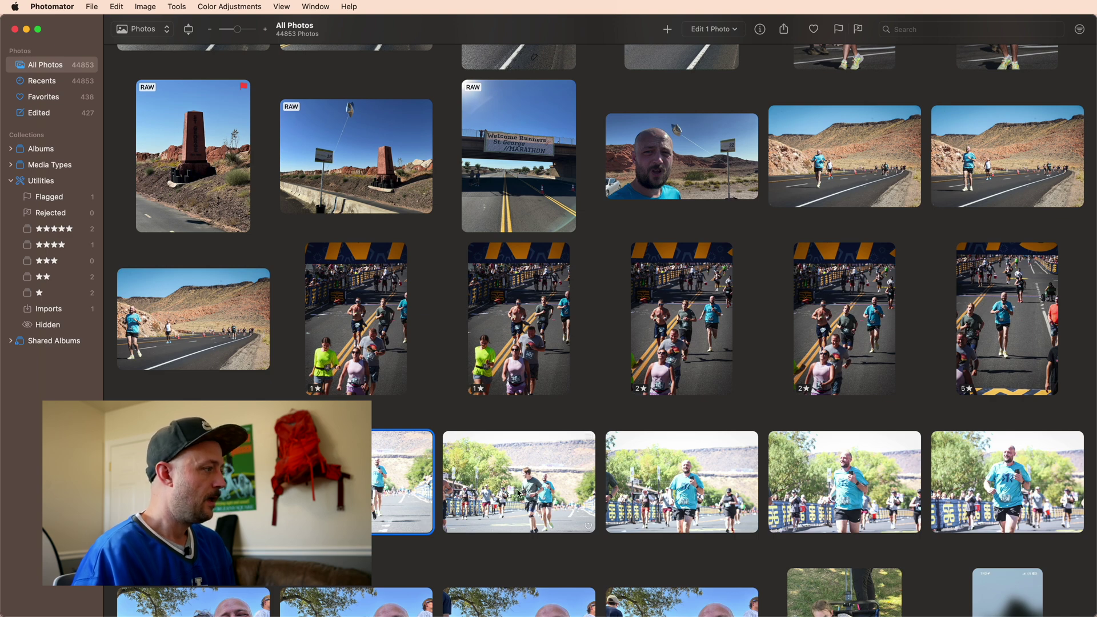
Review the photos collected in the five-star, four-star and three-star albums
left_click(91, 232)
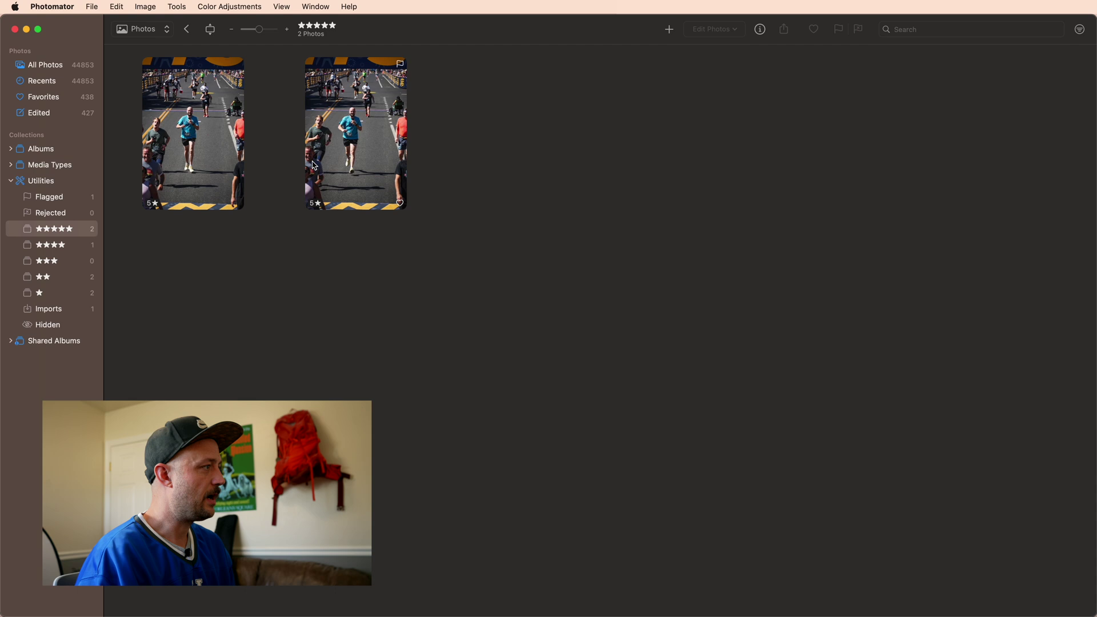
left_click(49, 249)
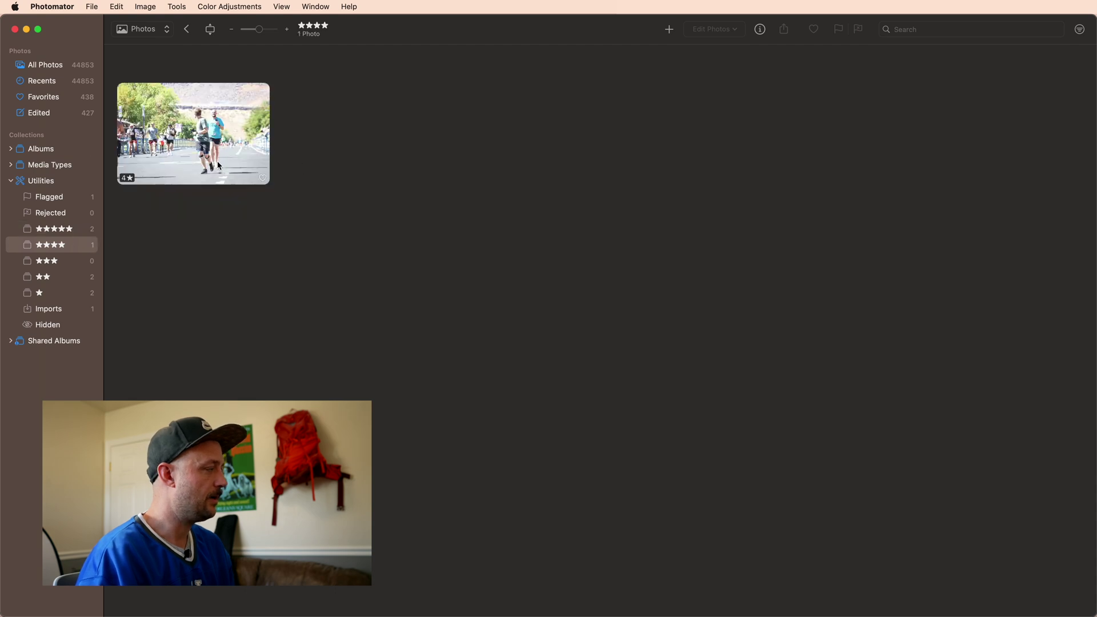
left_click(77, 261)
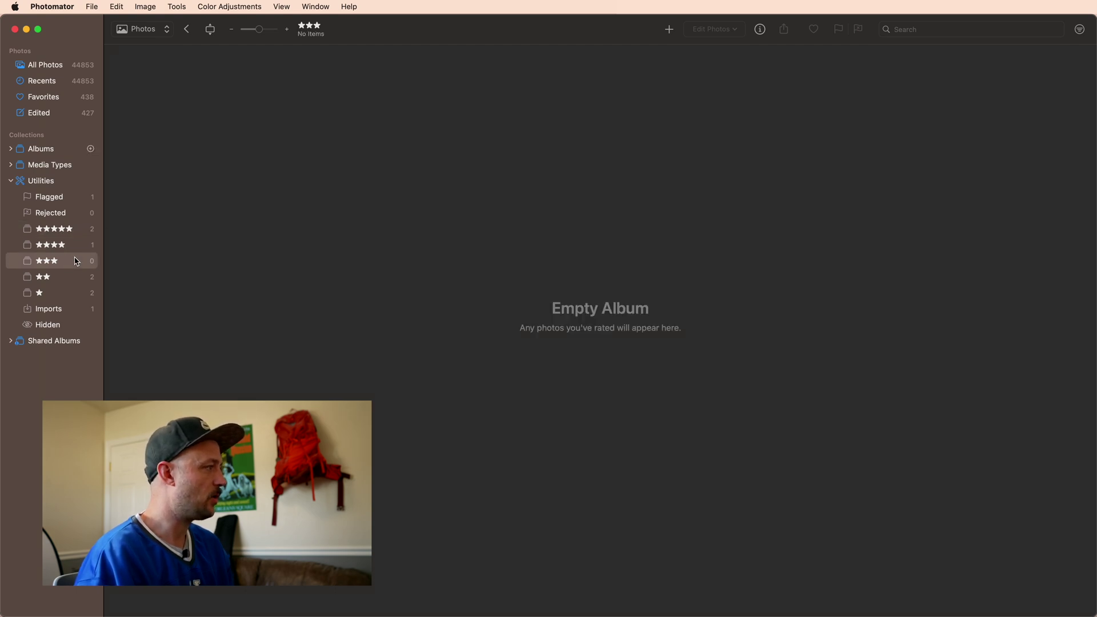
left_click(79, 246)
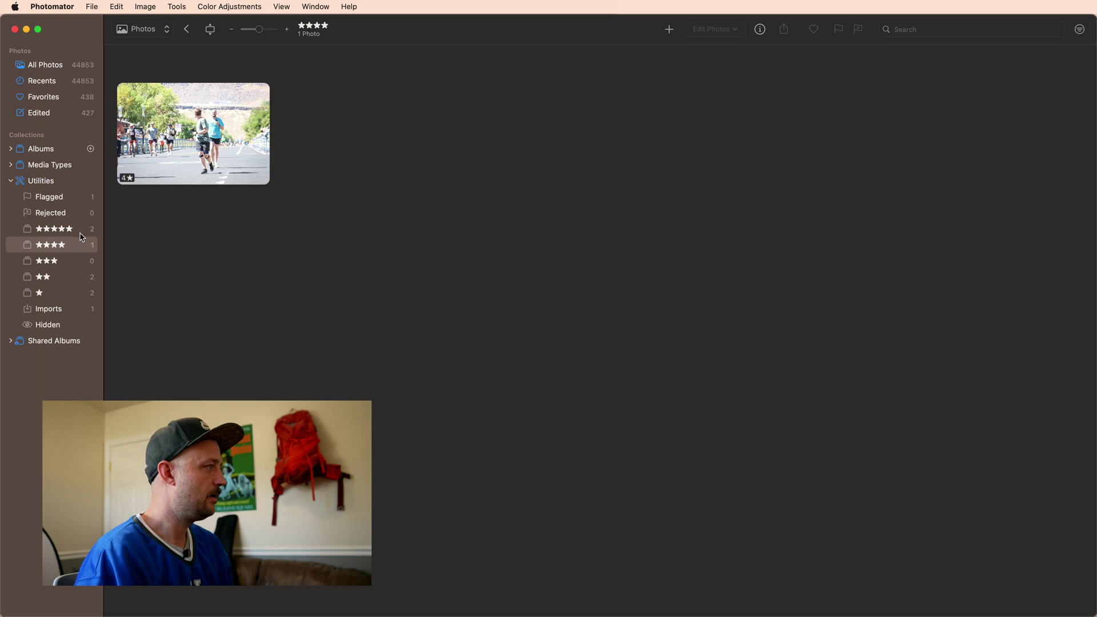
left_click(82, 231)
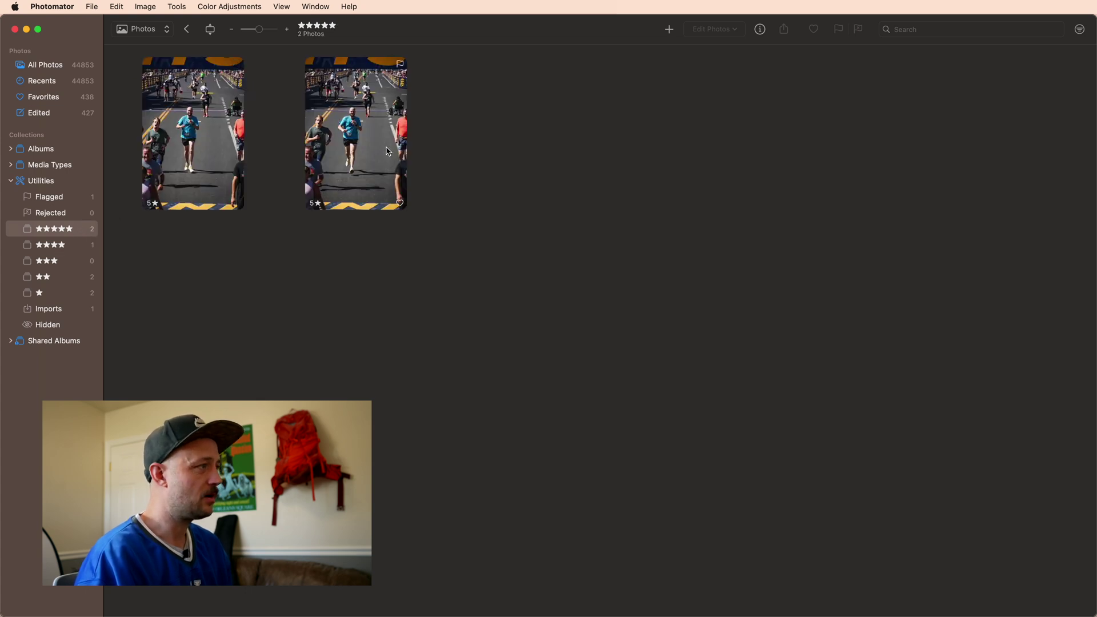
Clear the star ratings of all photos in the four-star album and the two-star album
left_click(87, 251)
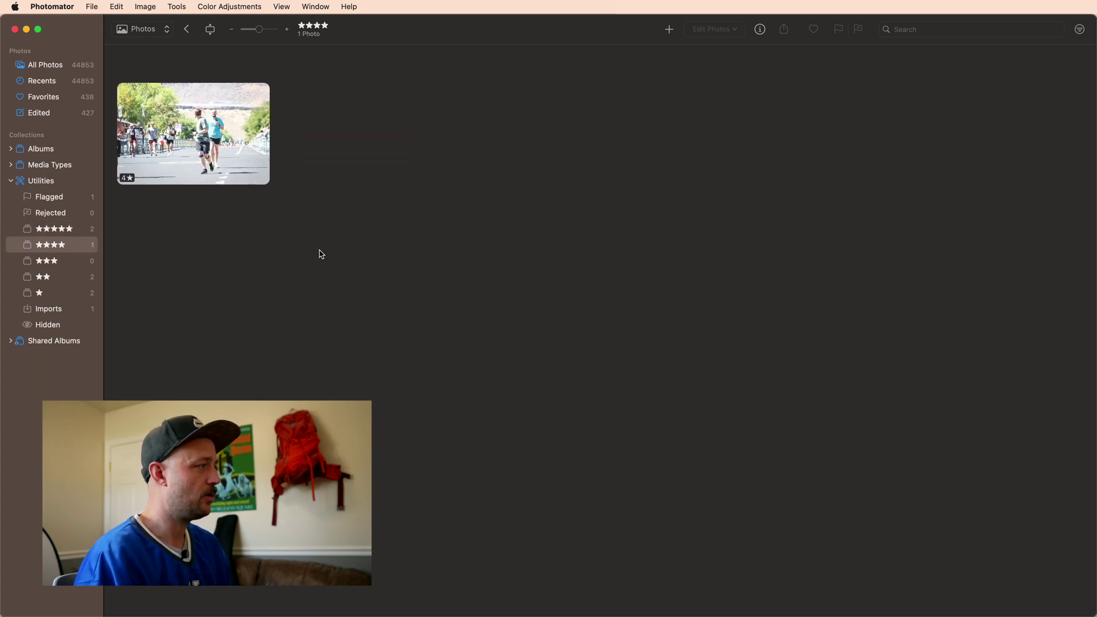
key("super+a")
key("0")
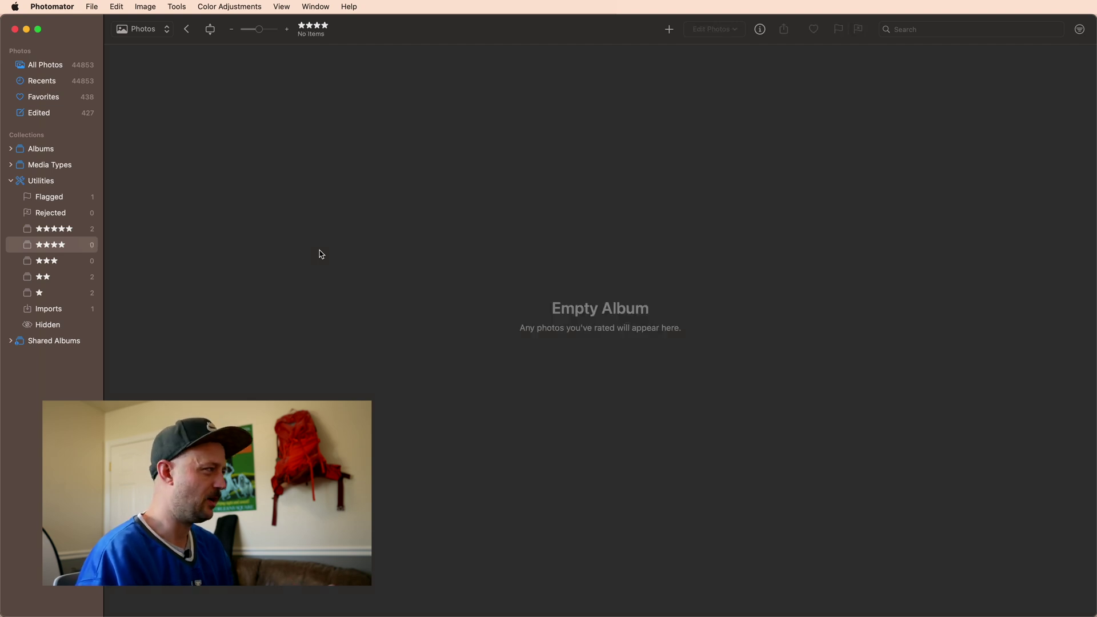
left_click(90, 276)
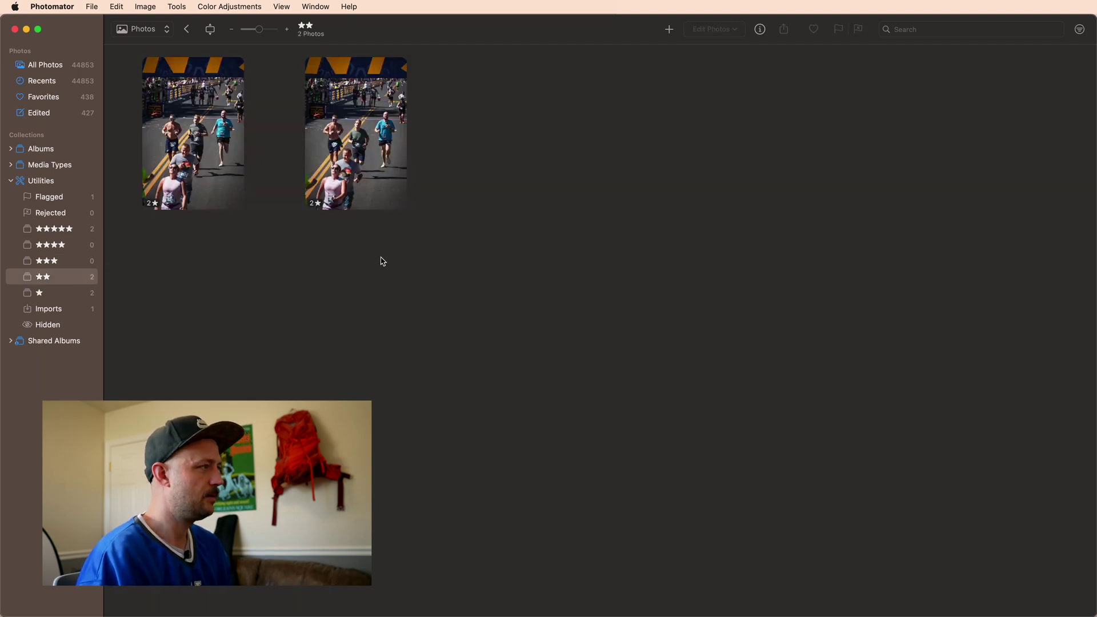
key("super+a")
key("0")
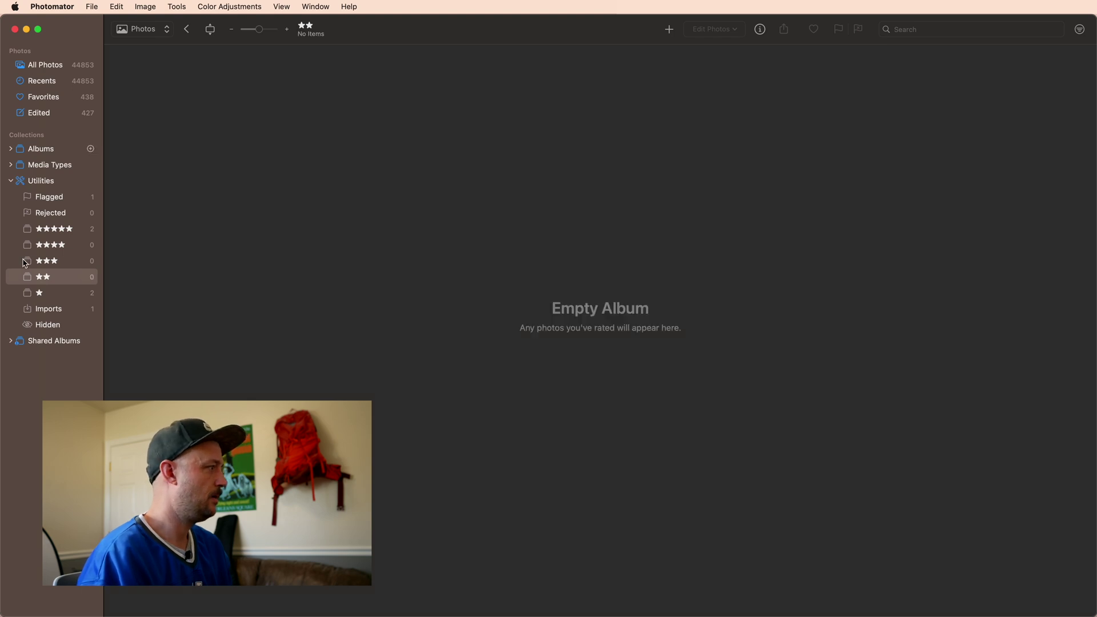
Clear the star ratings of all photos in the one-star album
left_click(57, 292)
key("super+a")
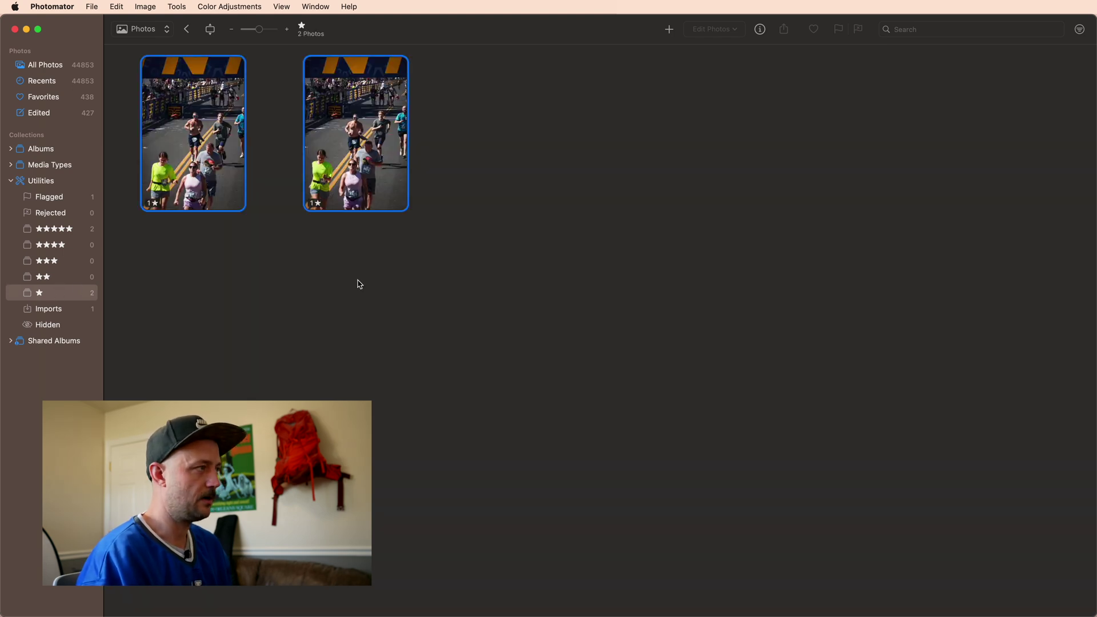
key("0")
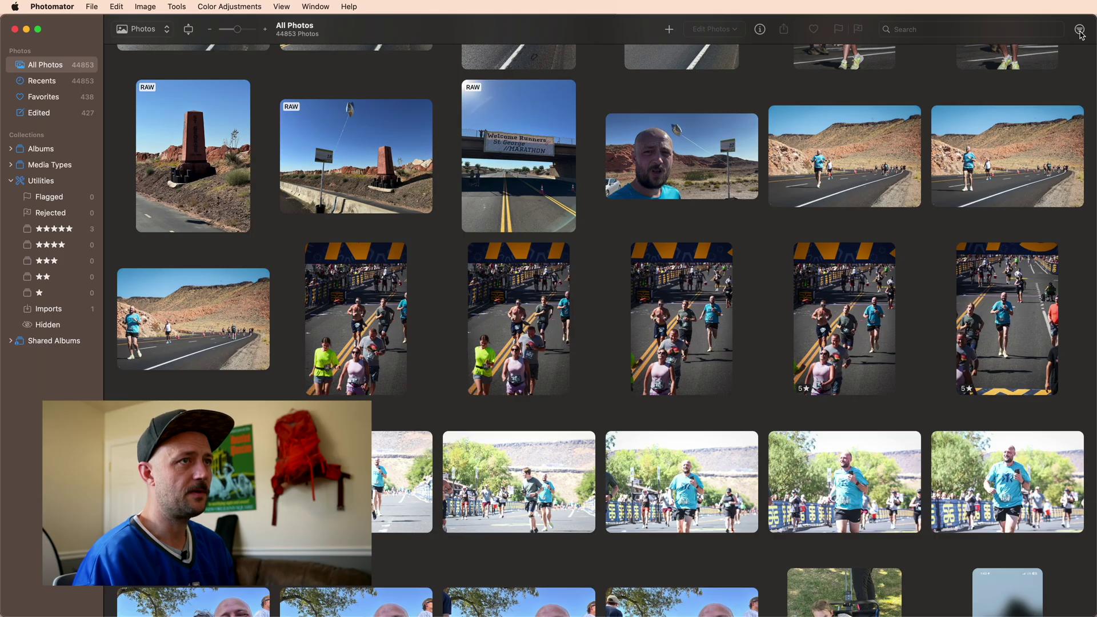
Filter the full photo library by a five-star rating
left_click(1080, 31)
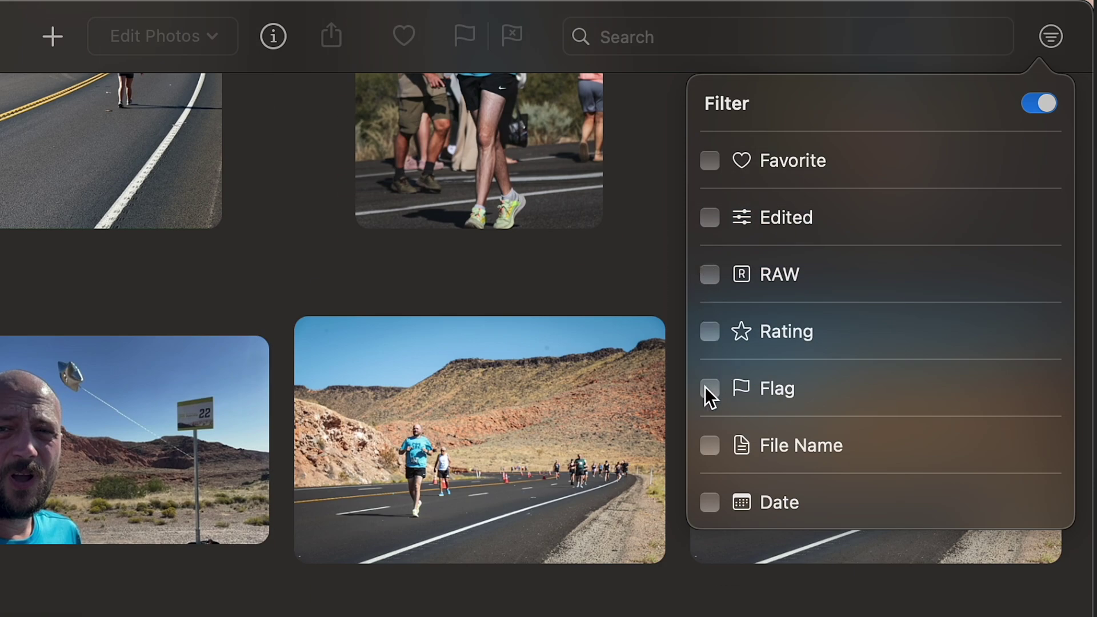
left_click(710, 331)
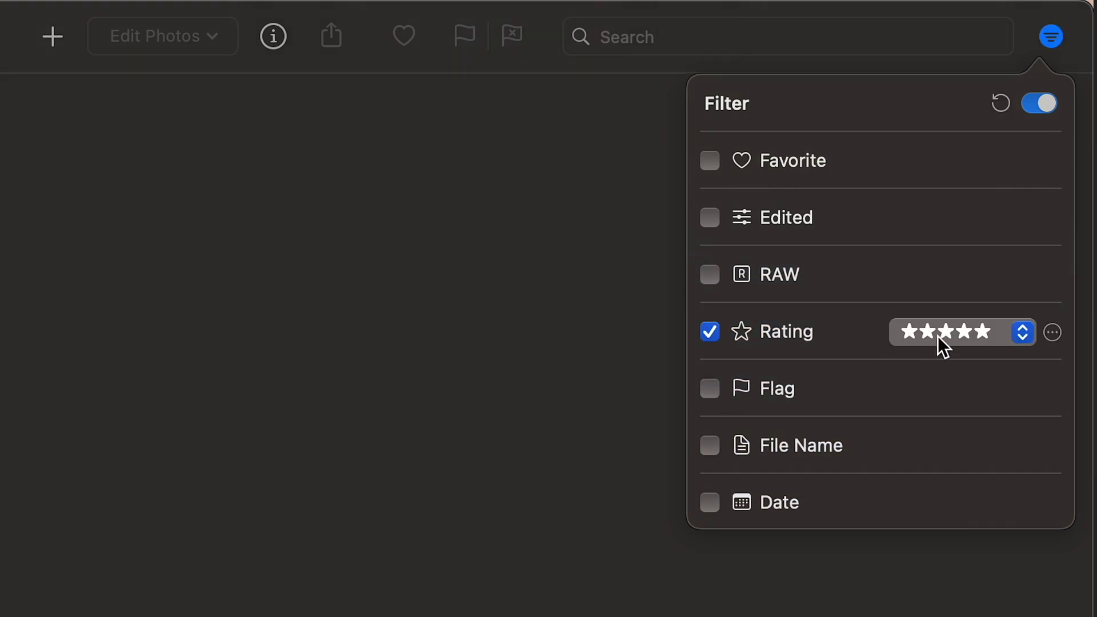
left_click(939, 340)
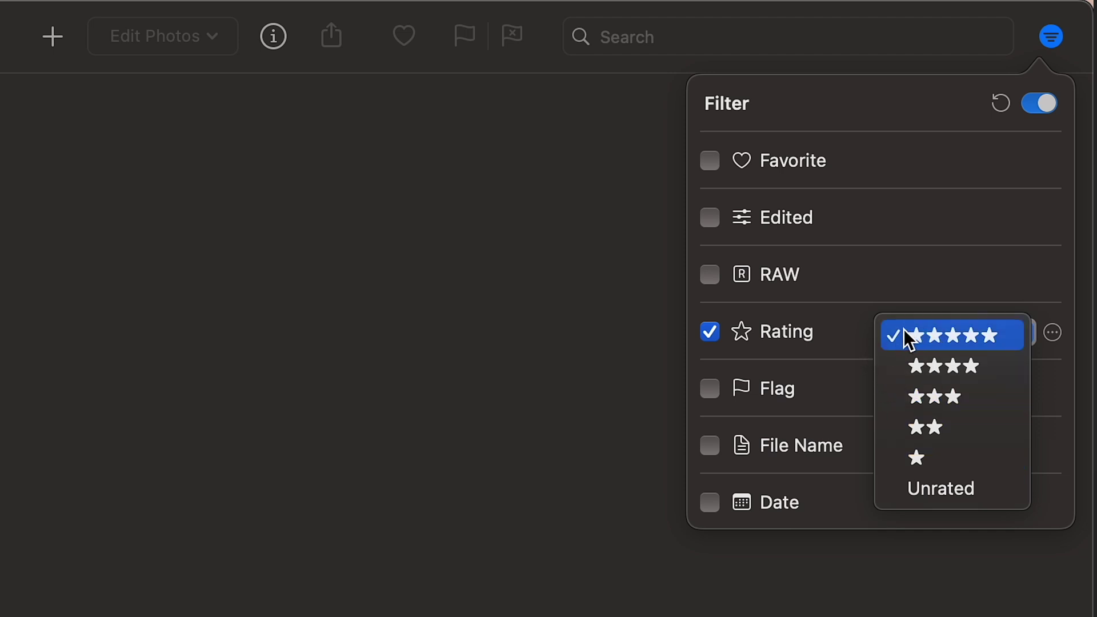
left_click(862, 337)
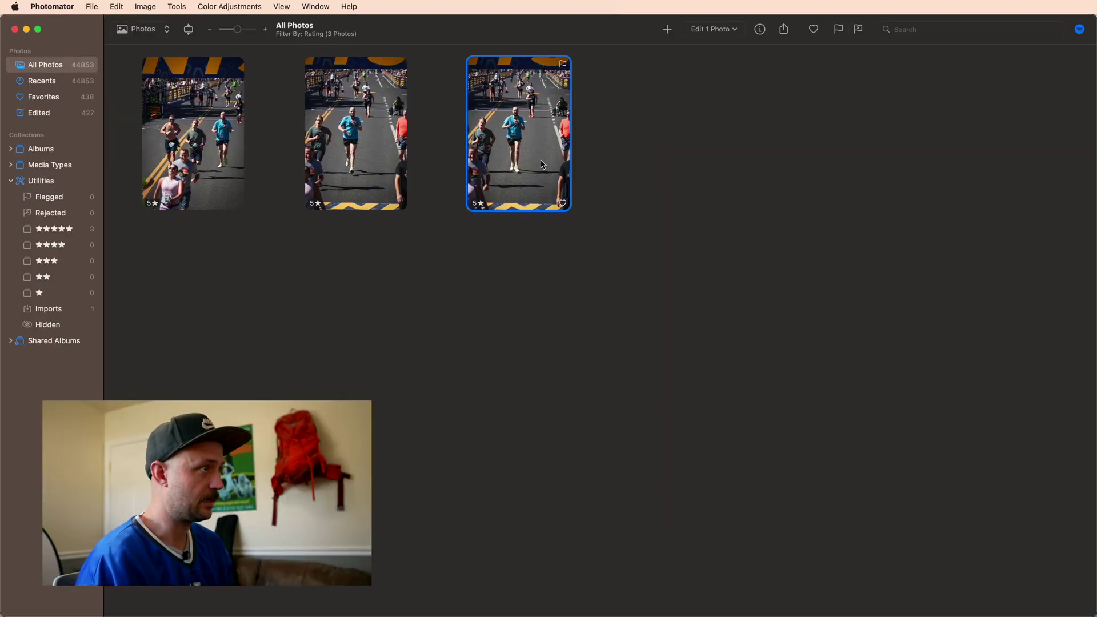
Flag the third five-star photo and add the Flag criterion to the rating filter
key("p")
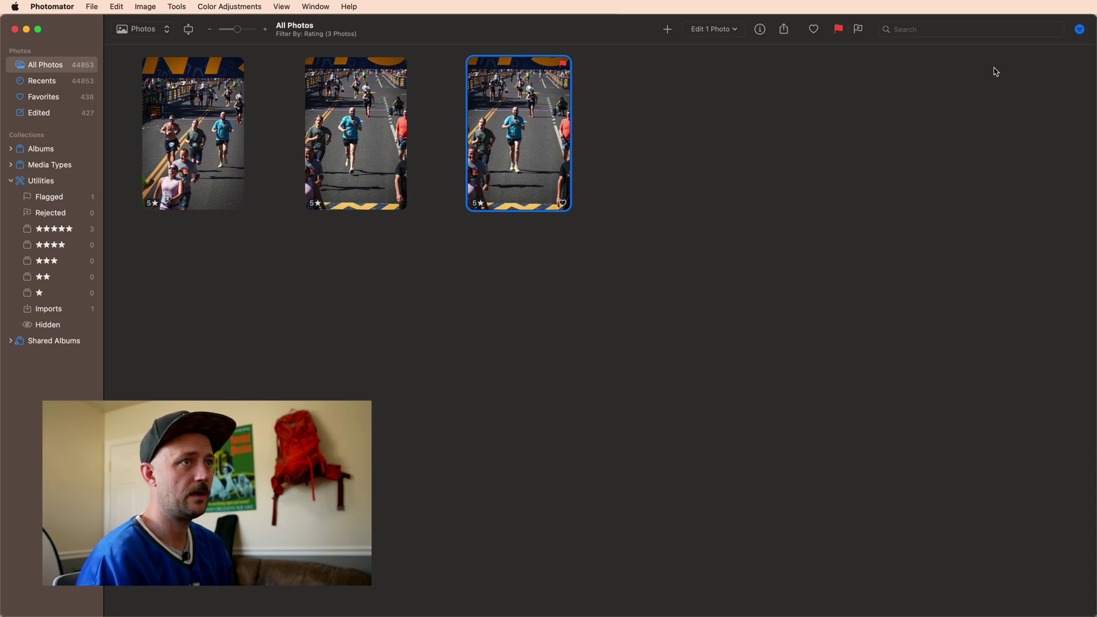
left_click(1081, 31)
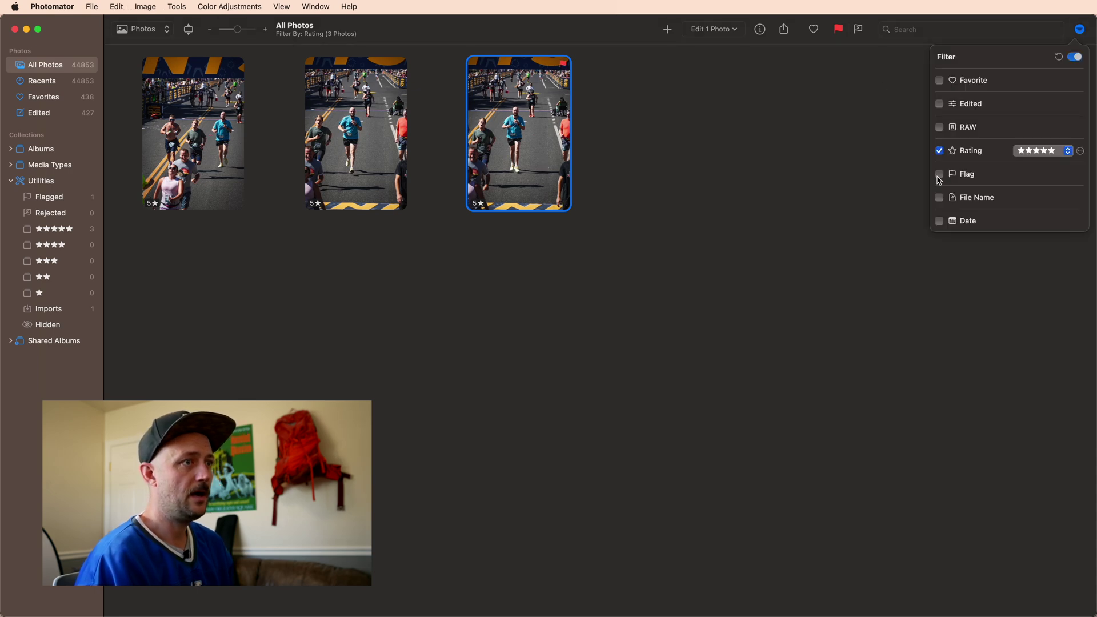
left_click(939, 174)
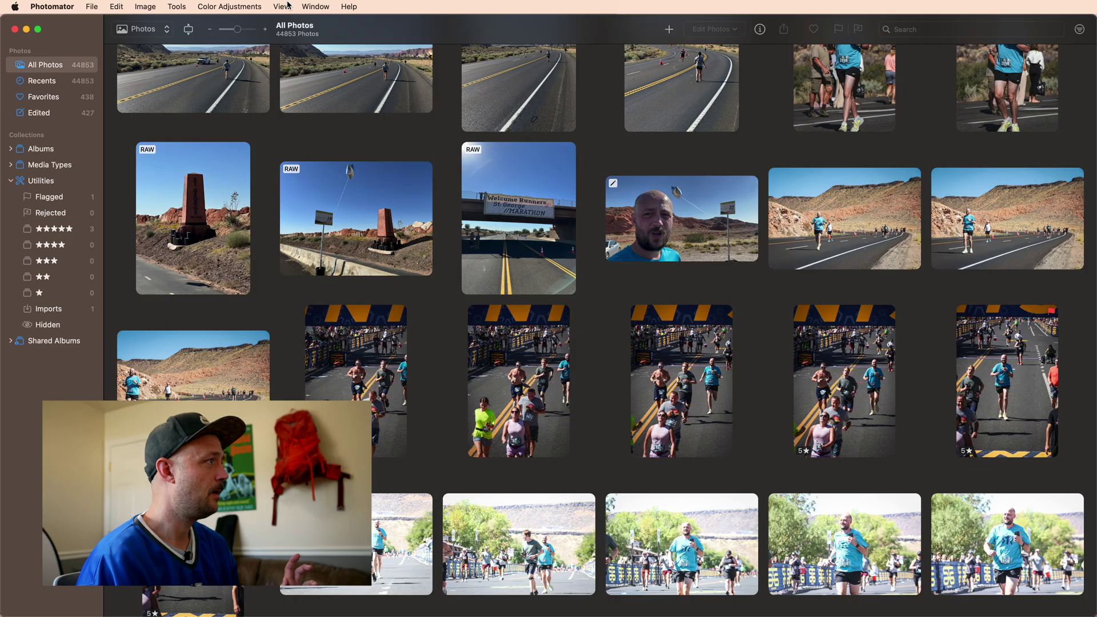
Turn the File Type metadata badges on the thumbnails off and back on
left_click(288, 5)
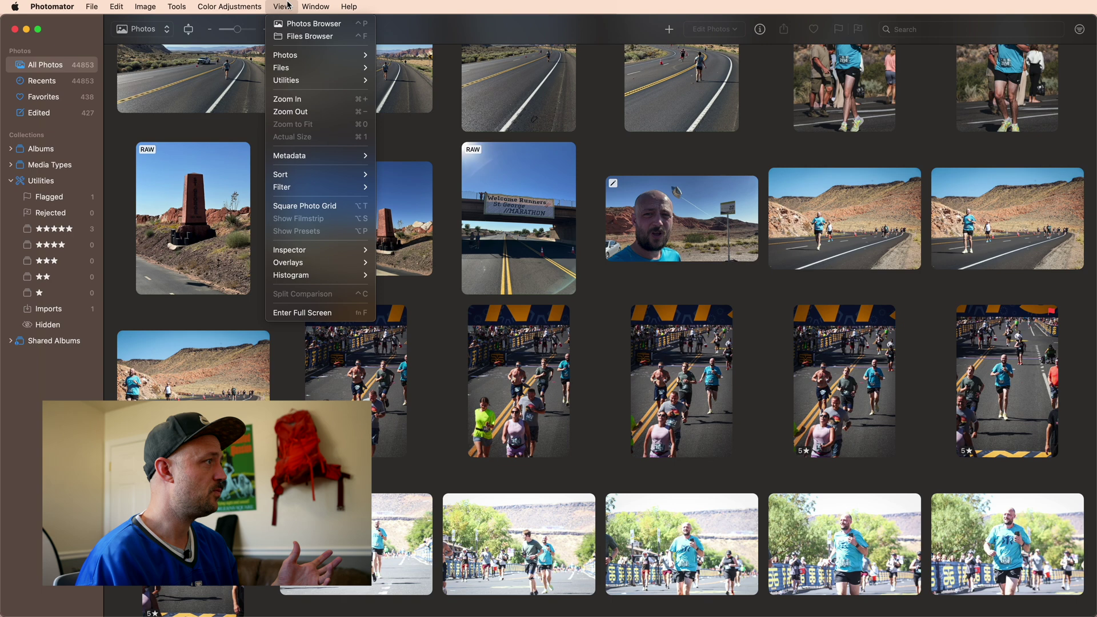
mouse_move(308, 160)
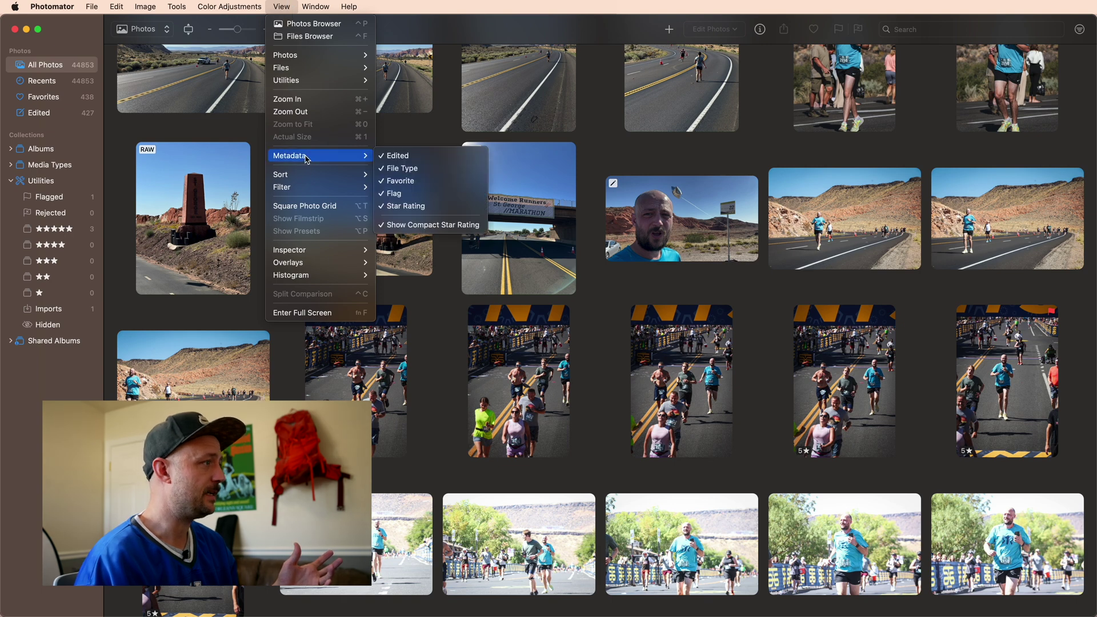
left_click(399, 169)
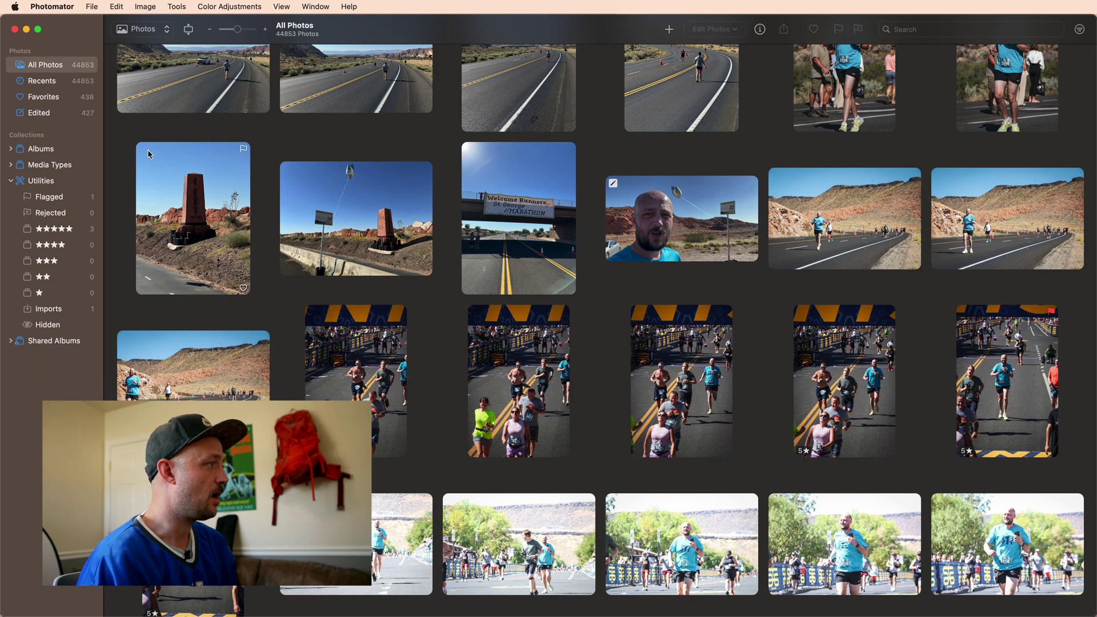
left_click(278, 9)
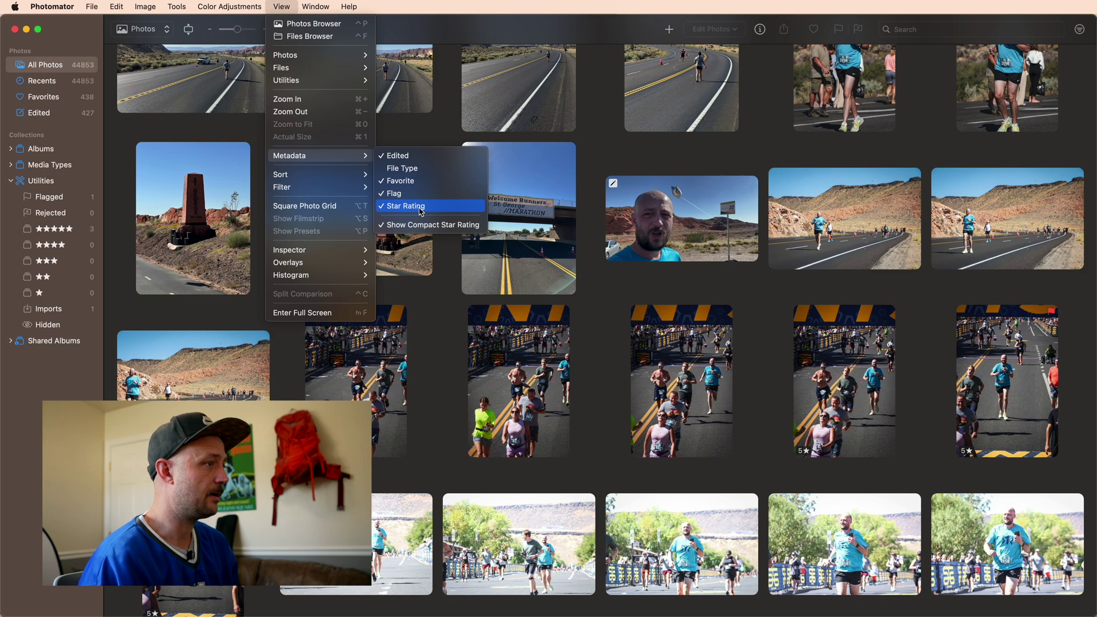
left_click(400, 168)
Turn off the compact star rating display so thumbnails show individual stars
left_click(280, 7)
mouse_move(353, 159)
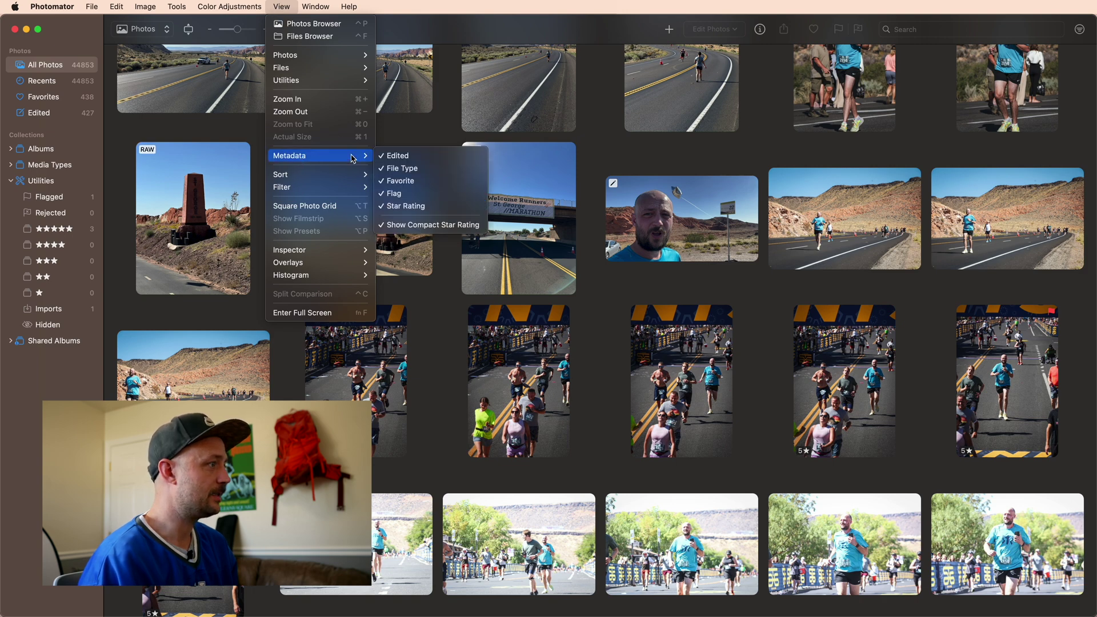
left_click(439, 225)
left_click(384, 224)
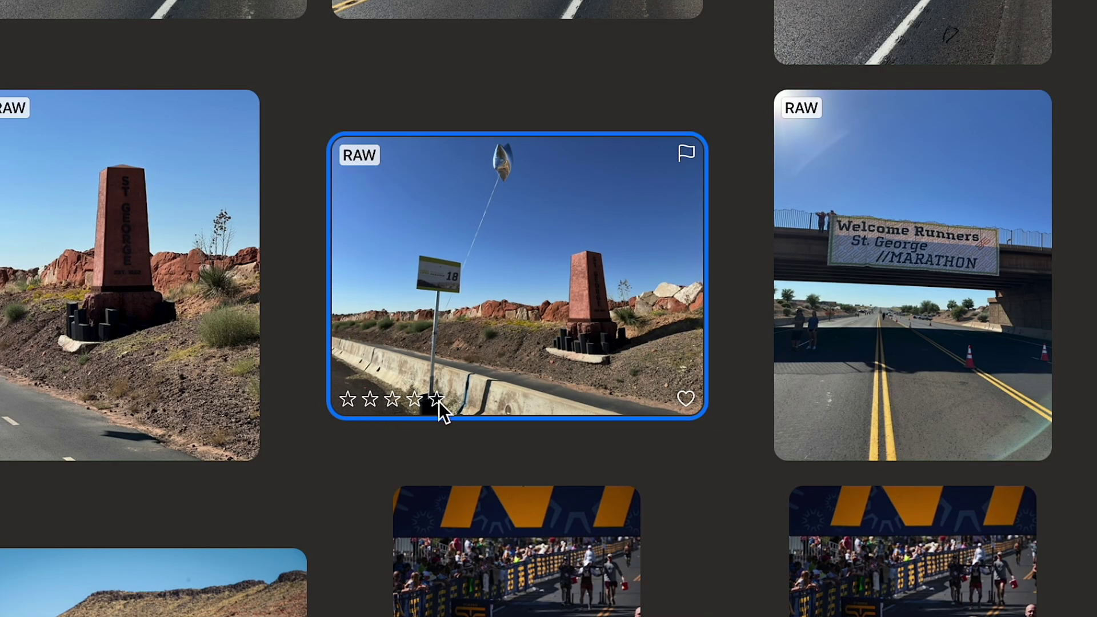
Rate the RAW photo of the mile 18 sign five stars and clear that rating again
left_click(438, 401)
left_click(435, 401)
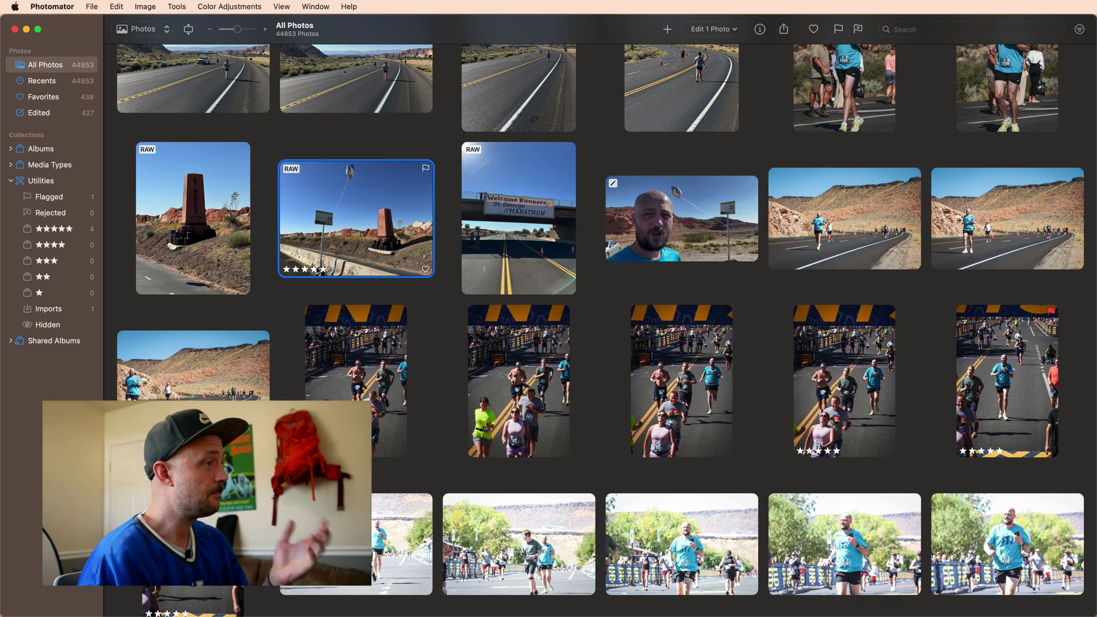
left_click(319, 271)
left_click(267, 294)
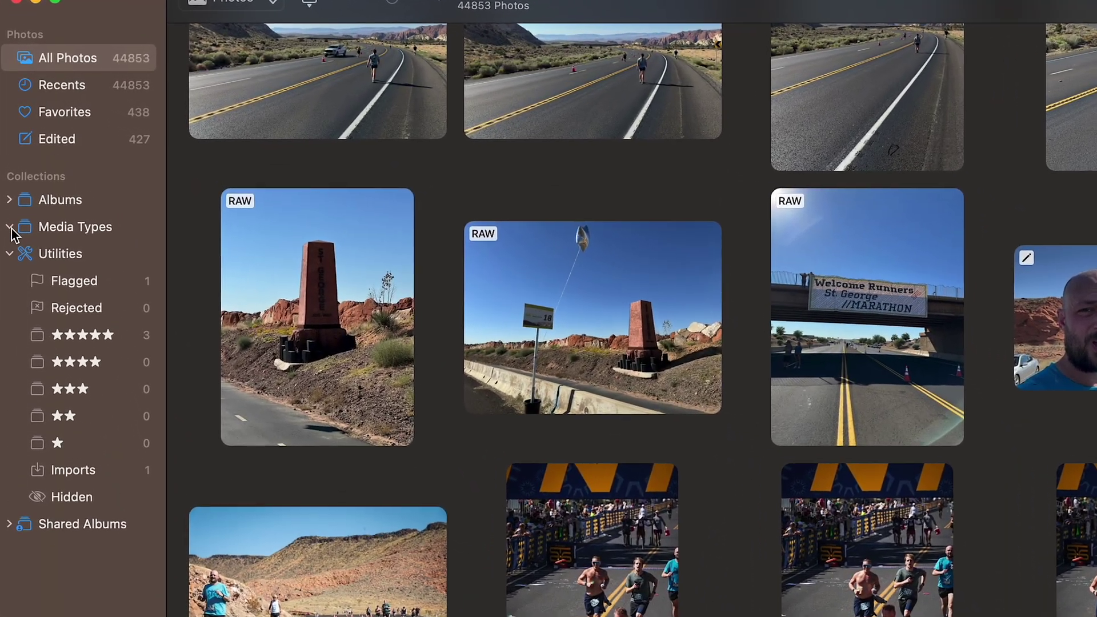
Expand the media types, look through the RAW album and return to the full photo library
left_click(14, 166)
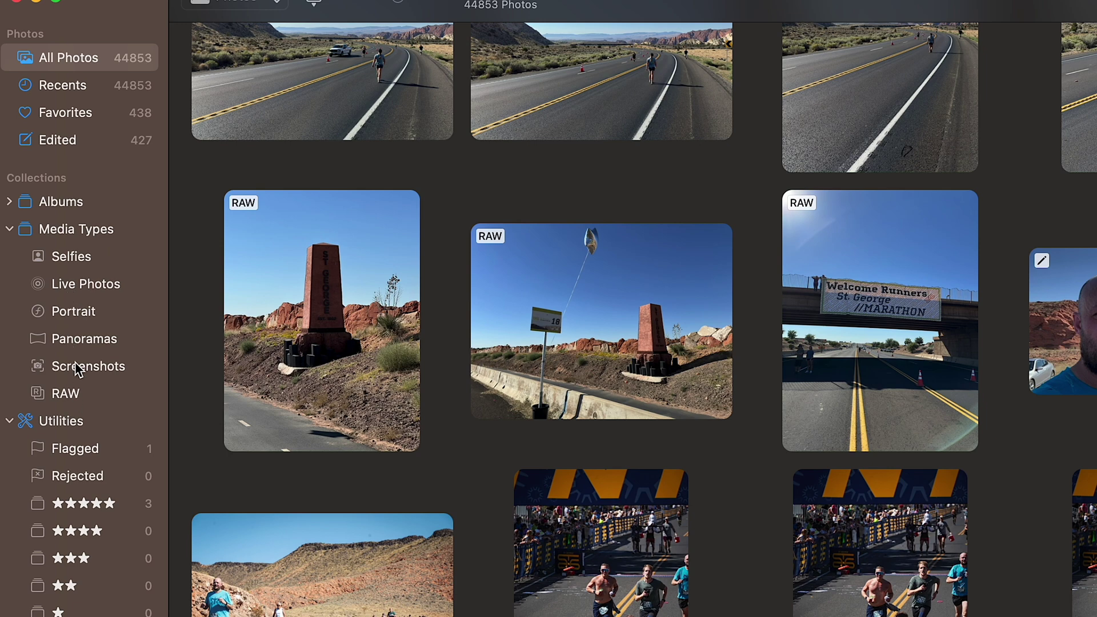
left_click(89, 396)
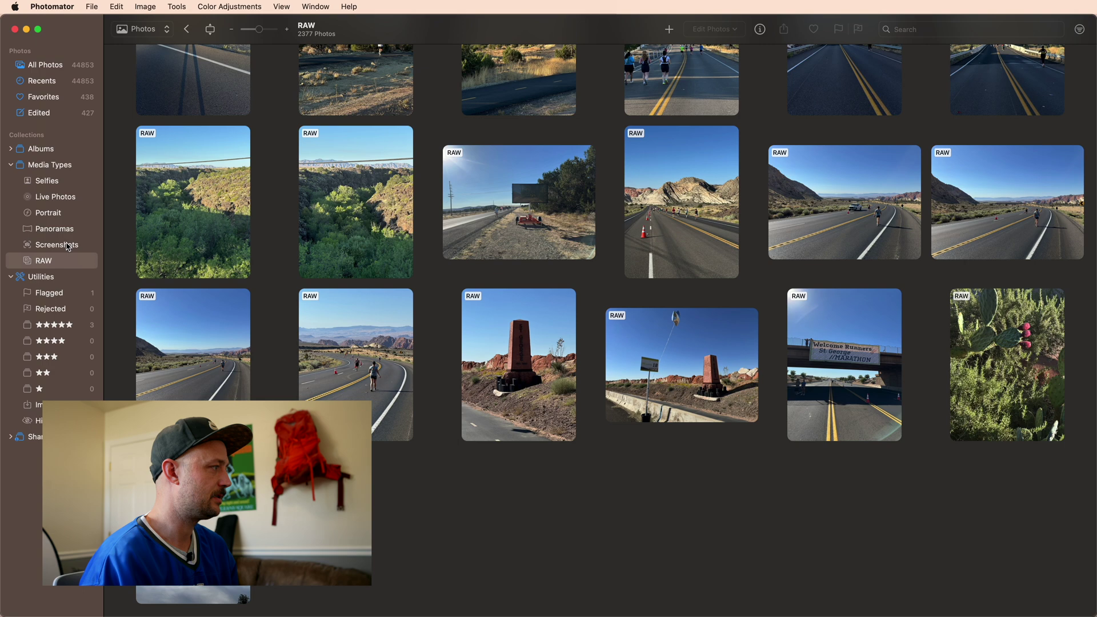
key("super+bracketleft")
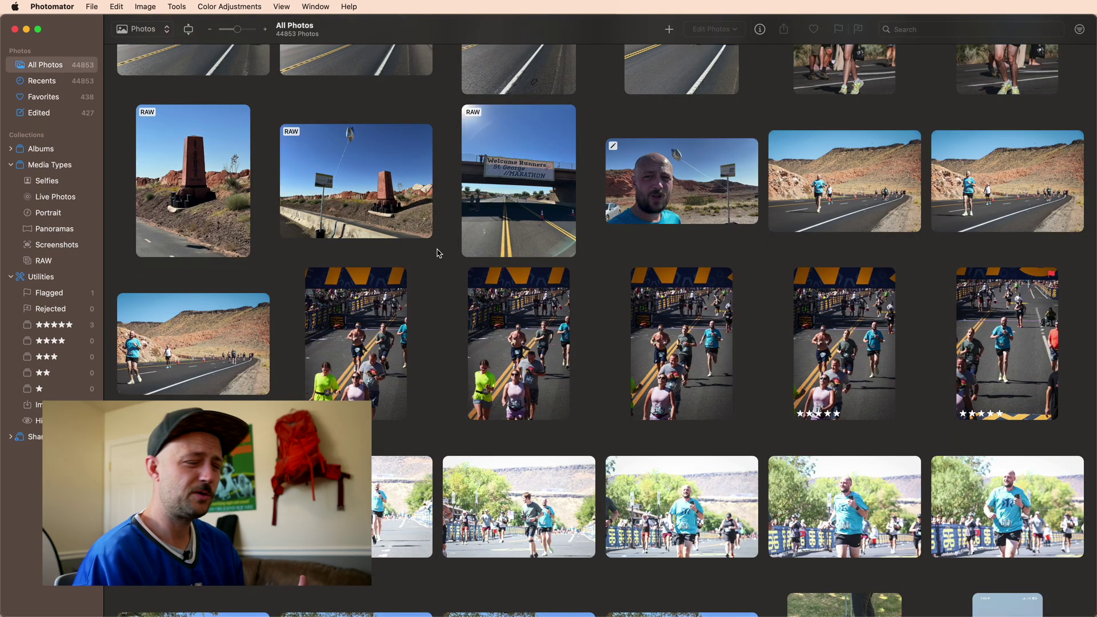